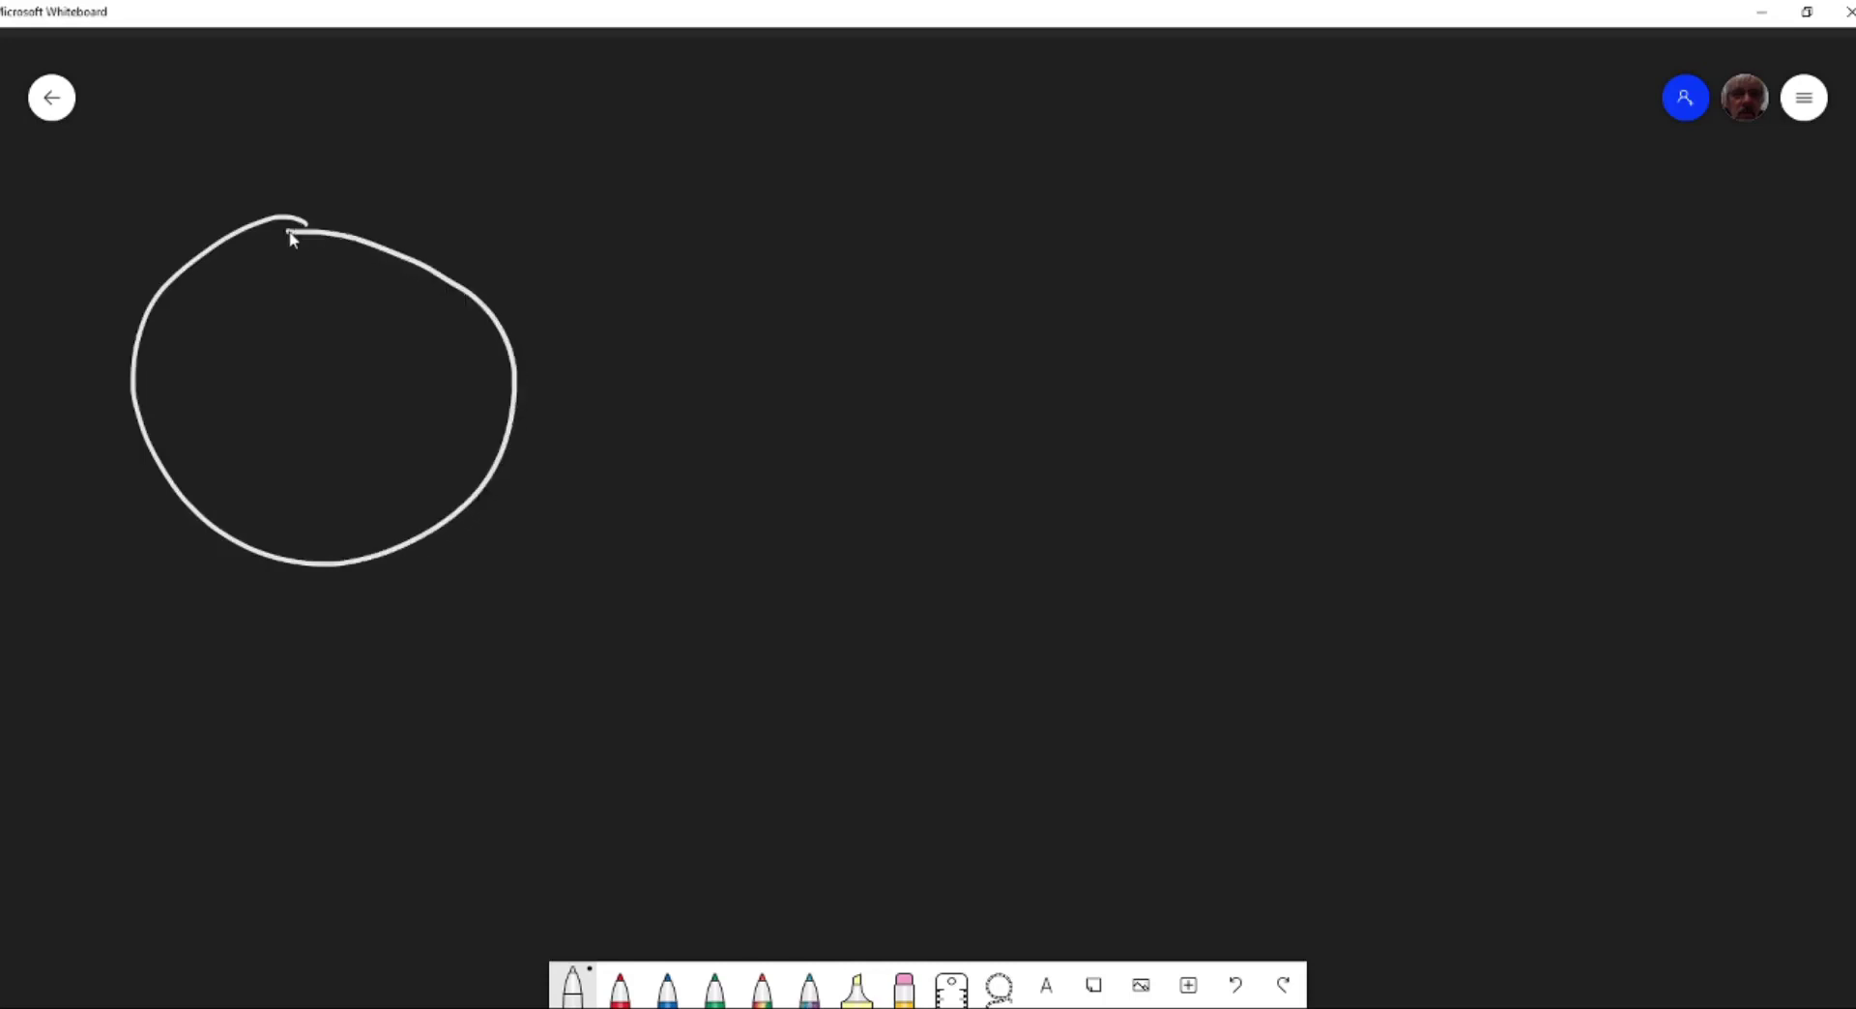
Step: Complete the first face with downcast eyes, a nose, a frown, ears and scribbled hair, and label it "sad"
mouse_move(230, 344)
mouse_down()
mouse_move(265, 310)
mouse_move(286, 319)
mouse_move(227, 382)
mouse_move(273, 375)
mouse_up()
mouse_move(373, 309)
mouse_down()
mouse_move(419, 359)
mouse_move(384, 299)
mouse_move(445, 359)
mouse_move(311, 423)
mouse_up()
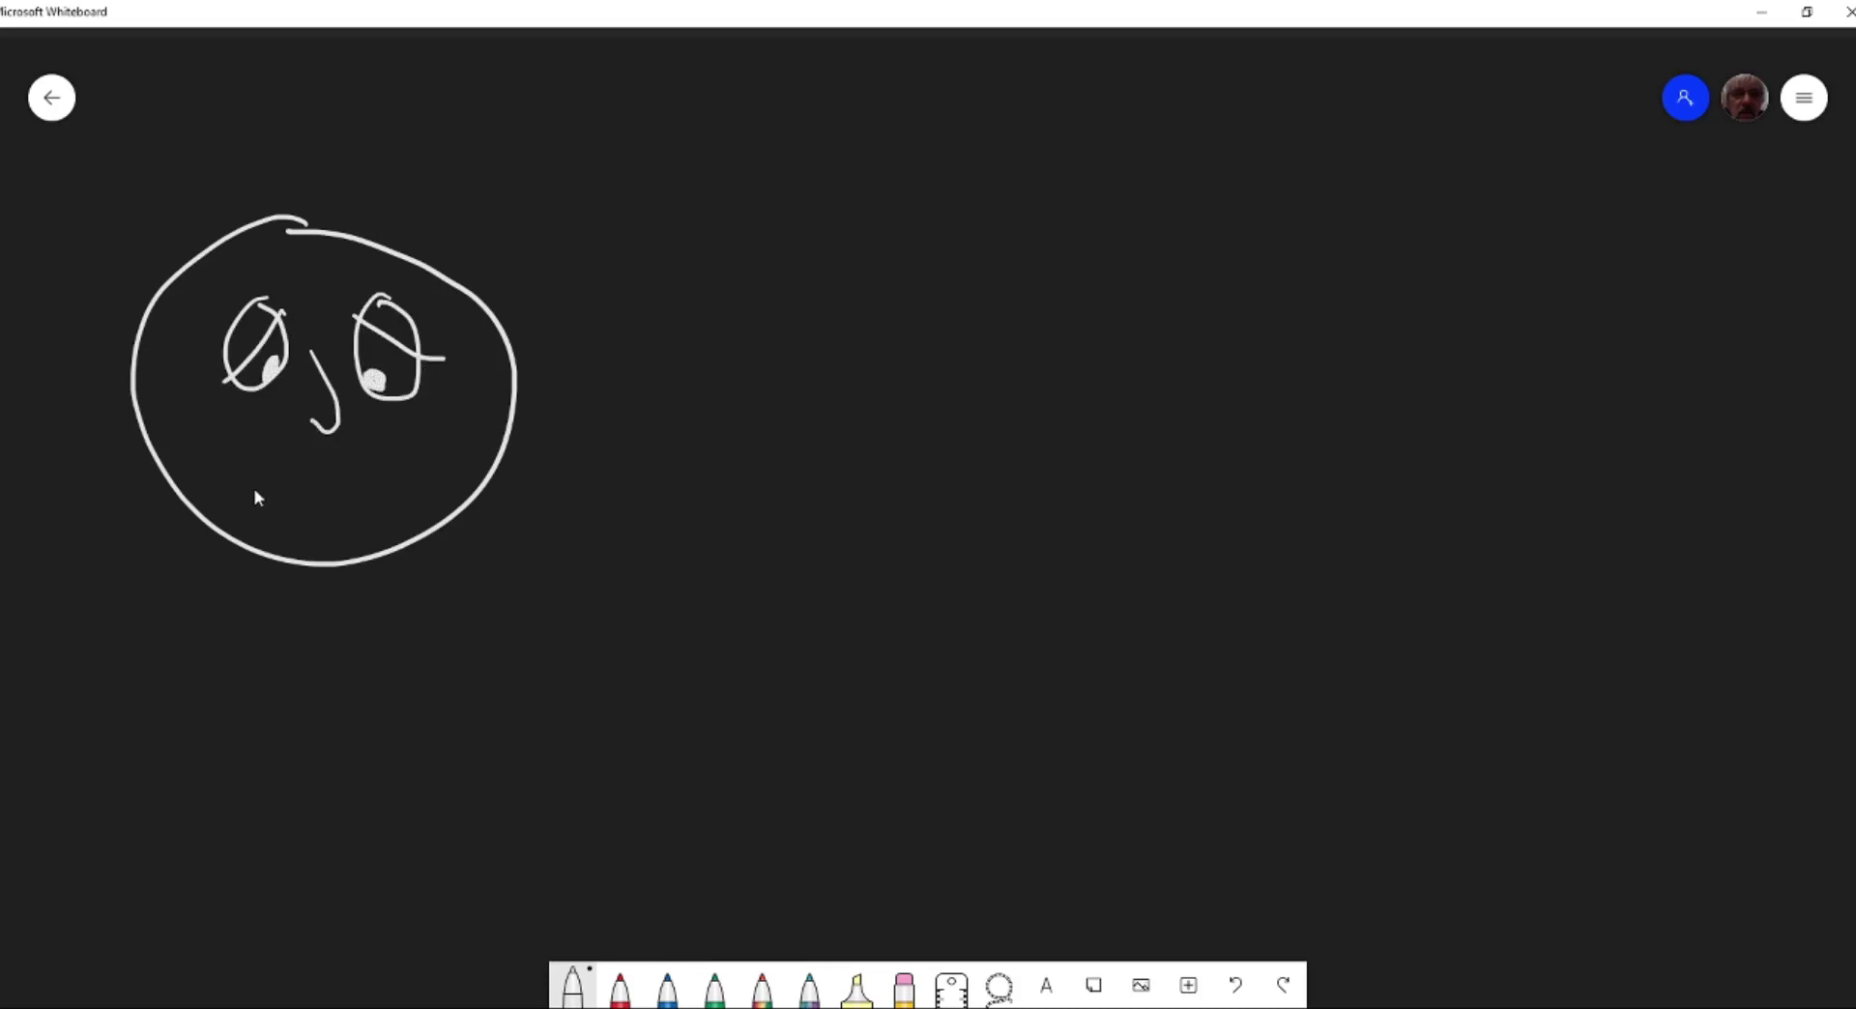
mouse_move(251, 494)
mouse_down()
mouse_move(358, 468)
mouse_move(400, 513)
mouse_up()
mouse_move(141, 345)
mouse_down()
mouse_move(107, 361)
mouse_move(148, 422)
mouse_up()
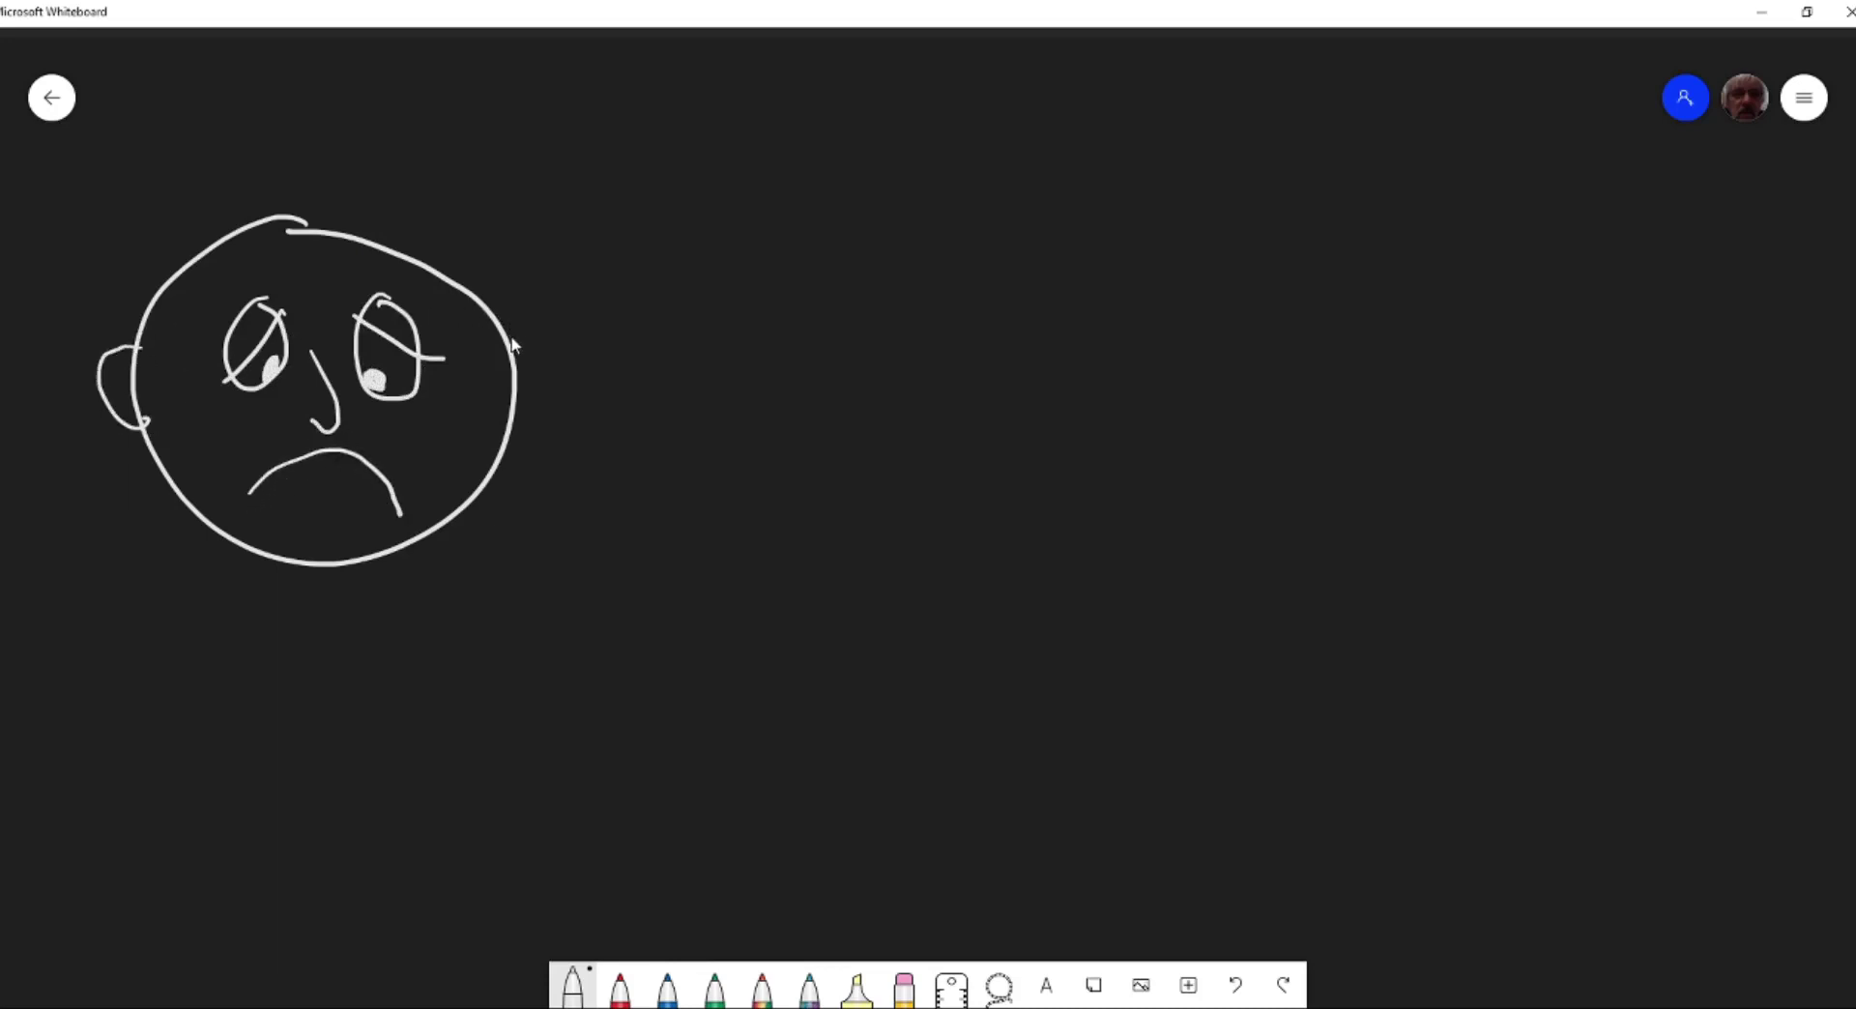
drag(509, 335, 527, 414)
mouse_move(119, 334)
mouse_down()
mouse_move(157, 240)
mouse_move(305, 179)
mouse_move(503, 241)
mouse_move(521, 309)
mouse_up()
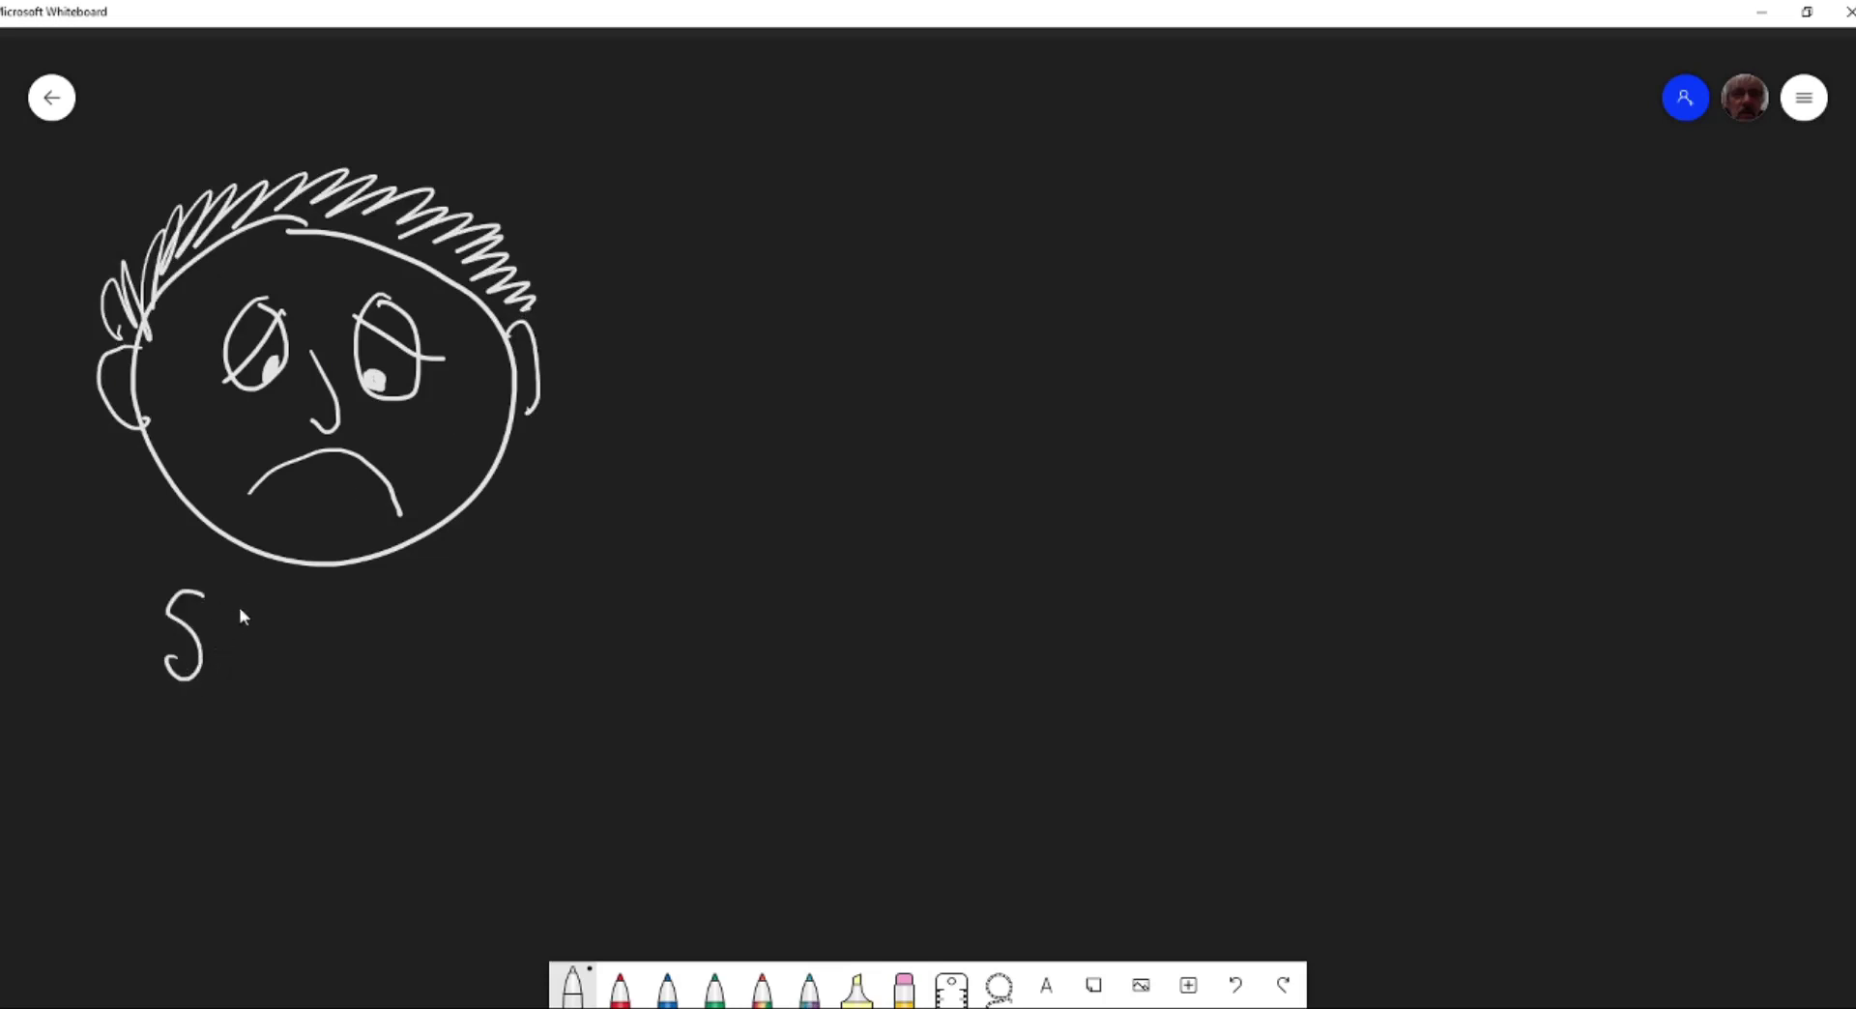
drag(240, 606, 311, 630)
drag(292, 565, 325, 638)
Step: Draw a second round head beside the sad face, with spiky hair and an ear on each side
mouse_move(967, 123)
mouse_down()
mouse_move(826, 128)
mouse_move(763, 460)
mouse_move(1098, 281)
mouse_move(1001, 135)
mouse_move(960, 133)
mouse_up()
mouse_move(720, 174)
mouse_down()
mouse_move(700, 215)
mouse_move(802, 89)
mouse_move(1067, 129)
mouse_up()
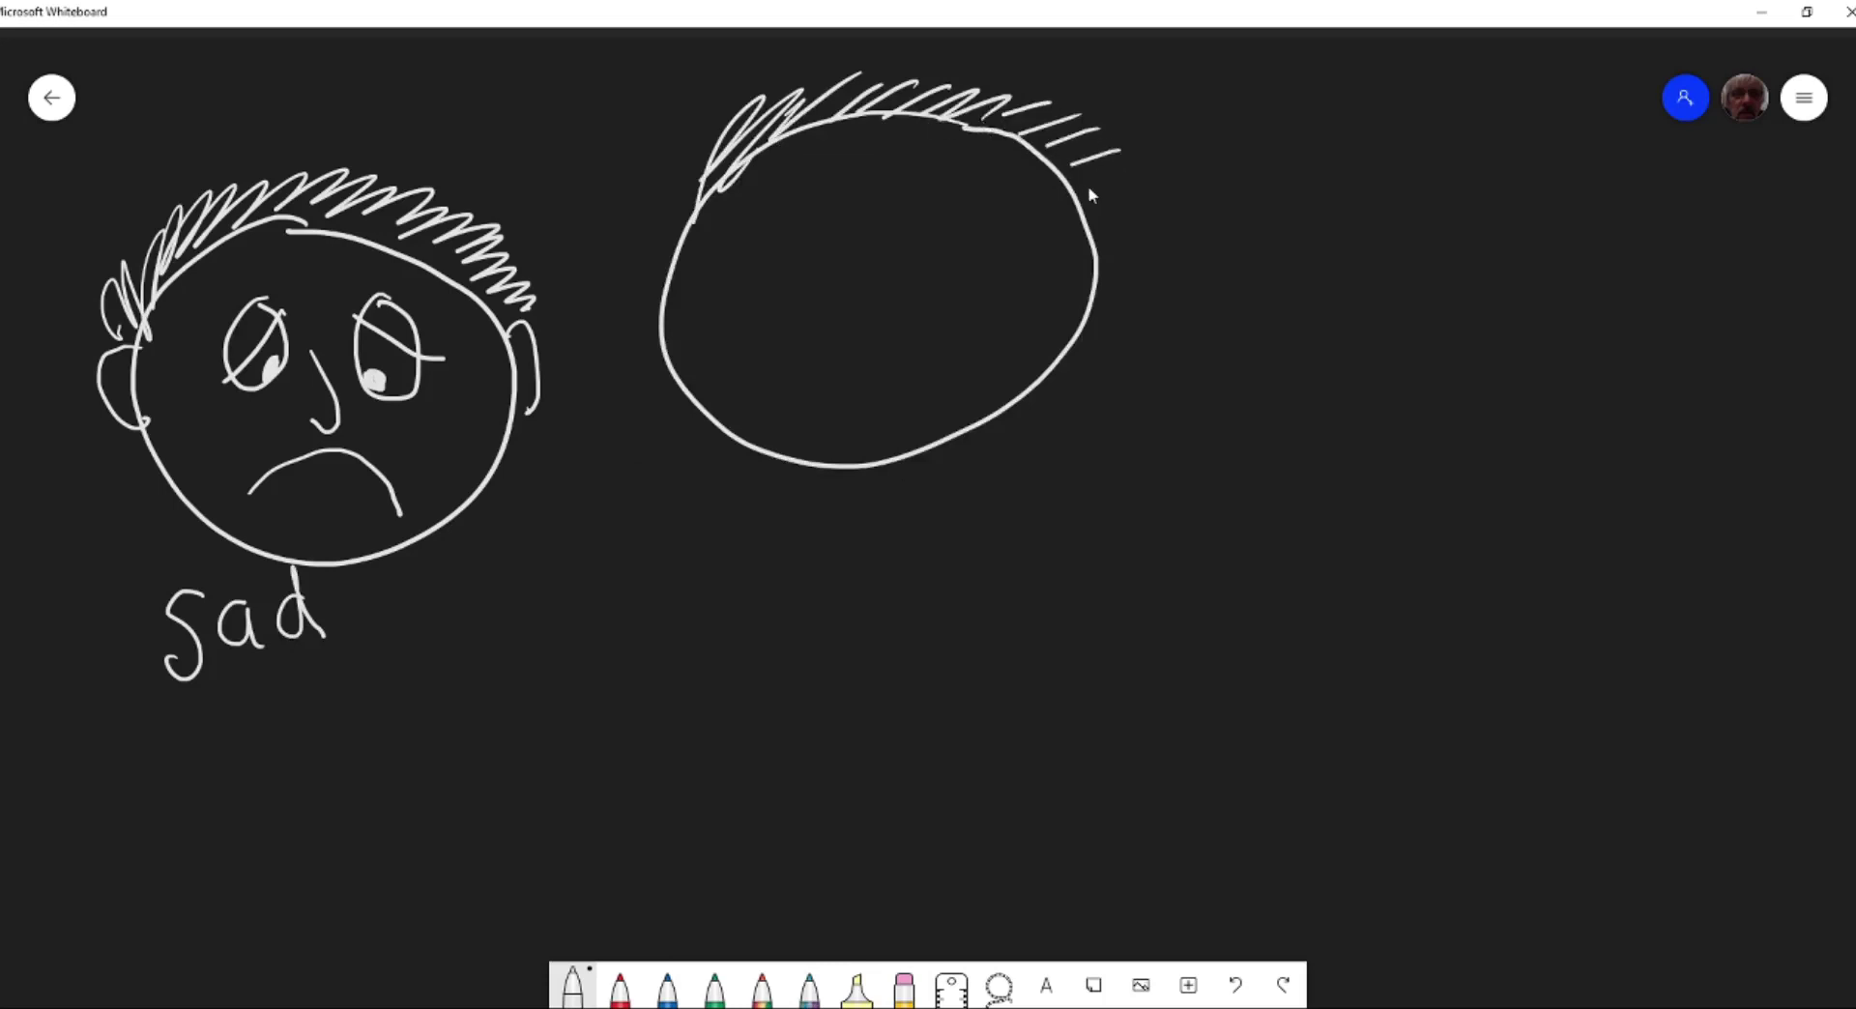
mouse_move(1105, 257)
mouse_down()
mouse_move(1125, 302)
mouse_move(1098, 322)
mouse_up()
drag(674, 267, 656, 333)
Step: Add a small nose and two round eyes with filled pupils to the second face
drag(844, 241, 837, 292)
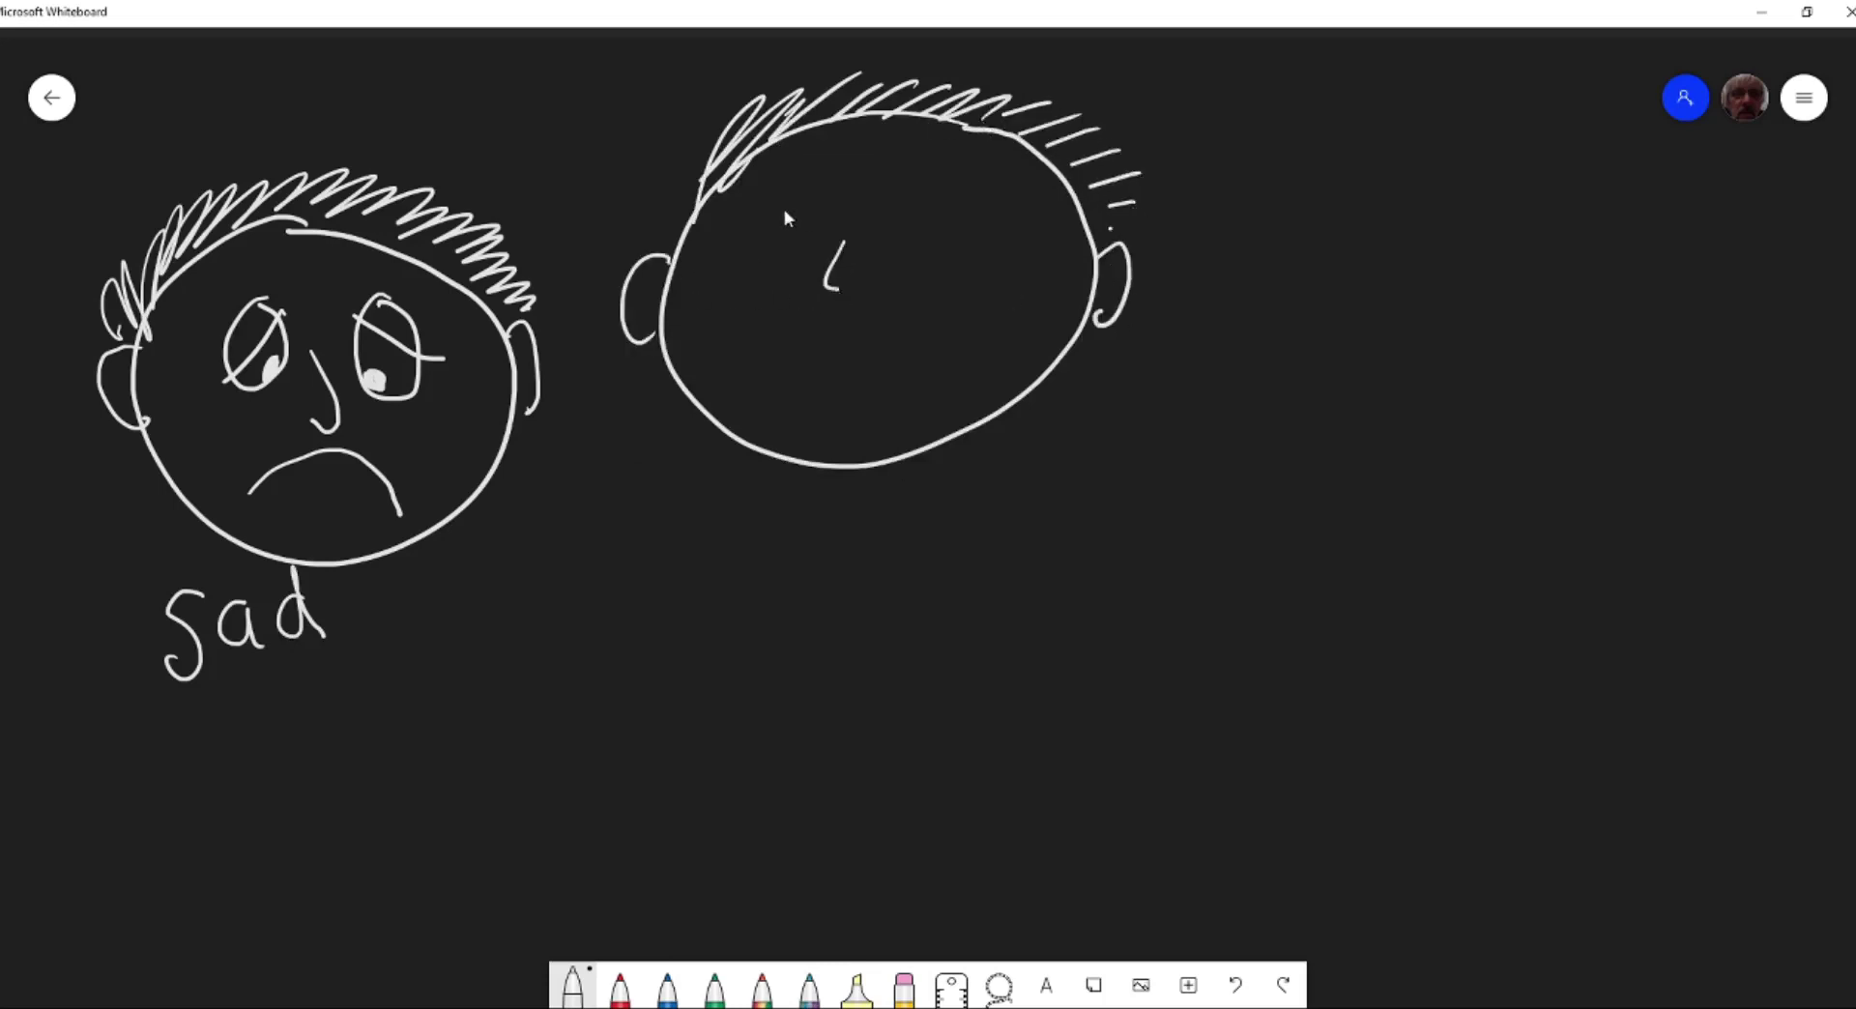
mouse_move(791, 182)
mouse_down()
mouse_move(759, 271)
mouse_move(795, 181)
mouse_up()
drag(970, 184, 969, 176)
drag(779, 238, 779, 248)
drag(942, 222, 938, 228)
Step: Draw a wide open smile on the second face and write "happy" below it
mouse_move(756, 333)
mouse_down()
mouse_move(826, 363)
mouse_move(912, 303)
mouse_up()
mouse_move(754, 340)
mouse_down()
mouse_move(879, 379)
mouse_move(907, 285)
mouse_move(930, 315)
mouse_up()
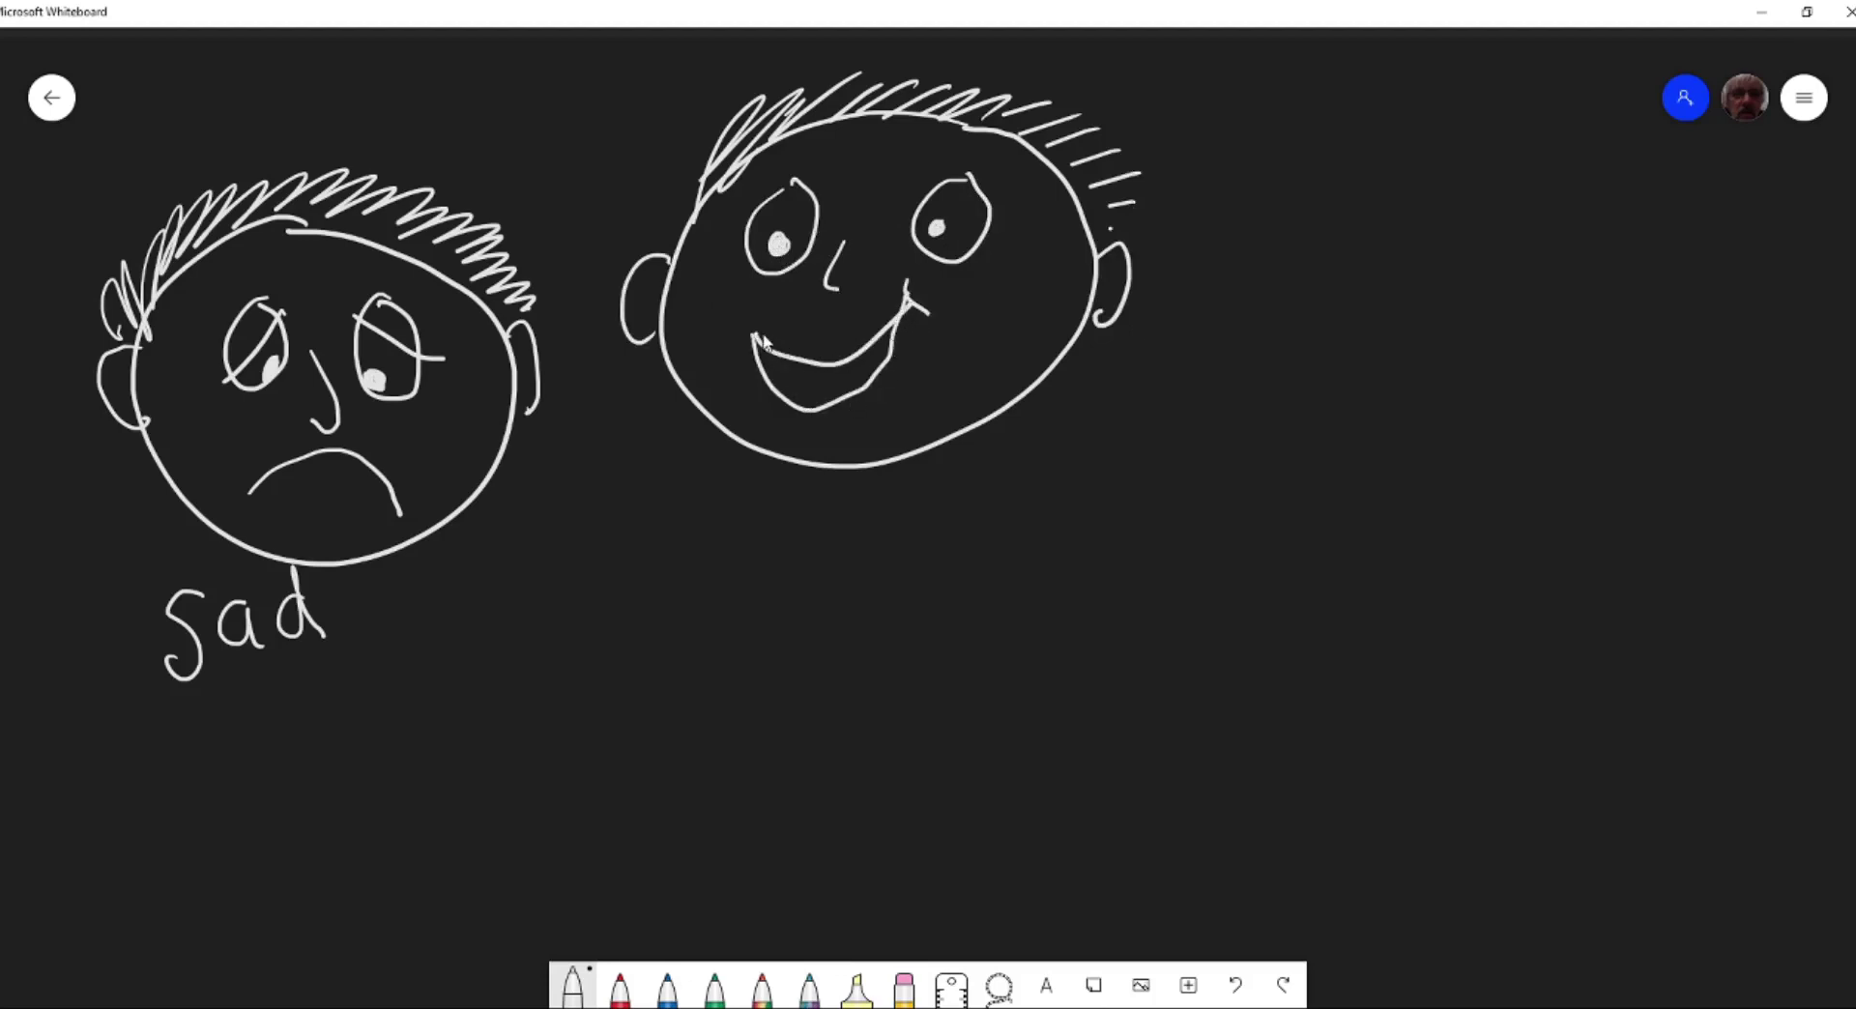
drag(760, 336, 730, 349)
mouse_move(648, 438)
mouse_down()
mouse_move(688, 548)
mouse_move(746, 529)
mouse_move(771, 561)
mouse_move(779, 522)
mouse_up()
mouse_move(799, 495)
mouse_down()
mouse_move(808, 561)
mouse_move(823, 522)
mouse_move(841, 570)
mouse_up()
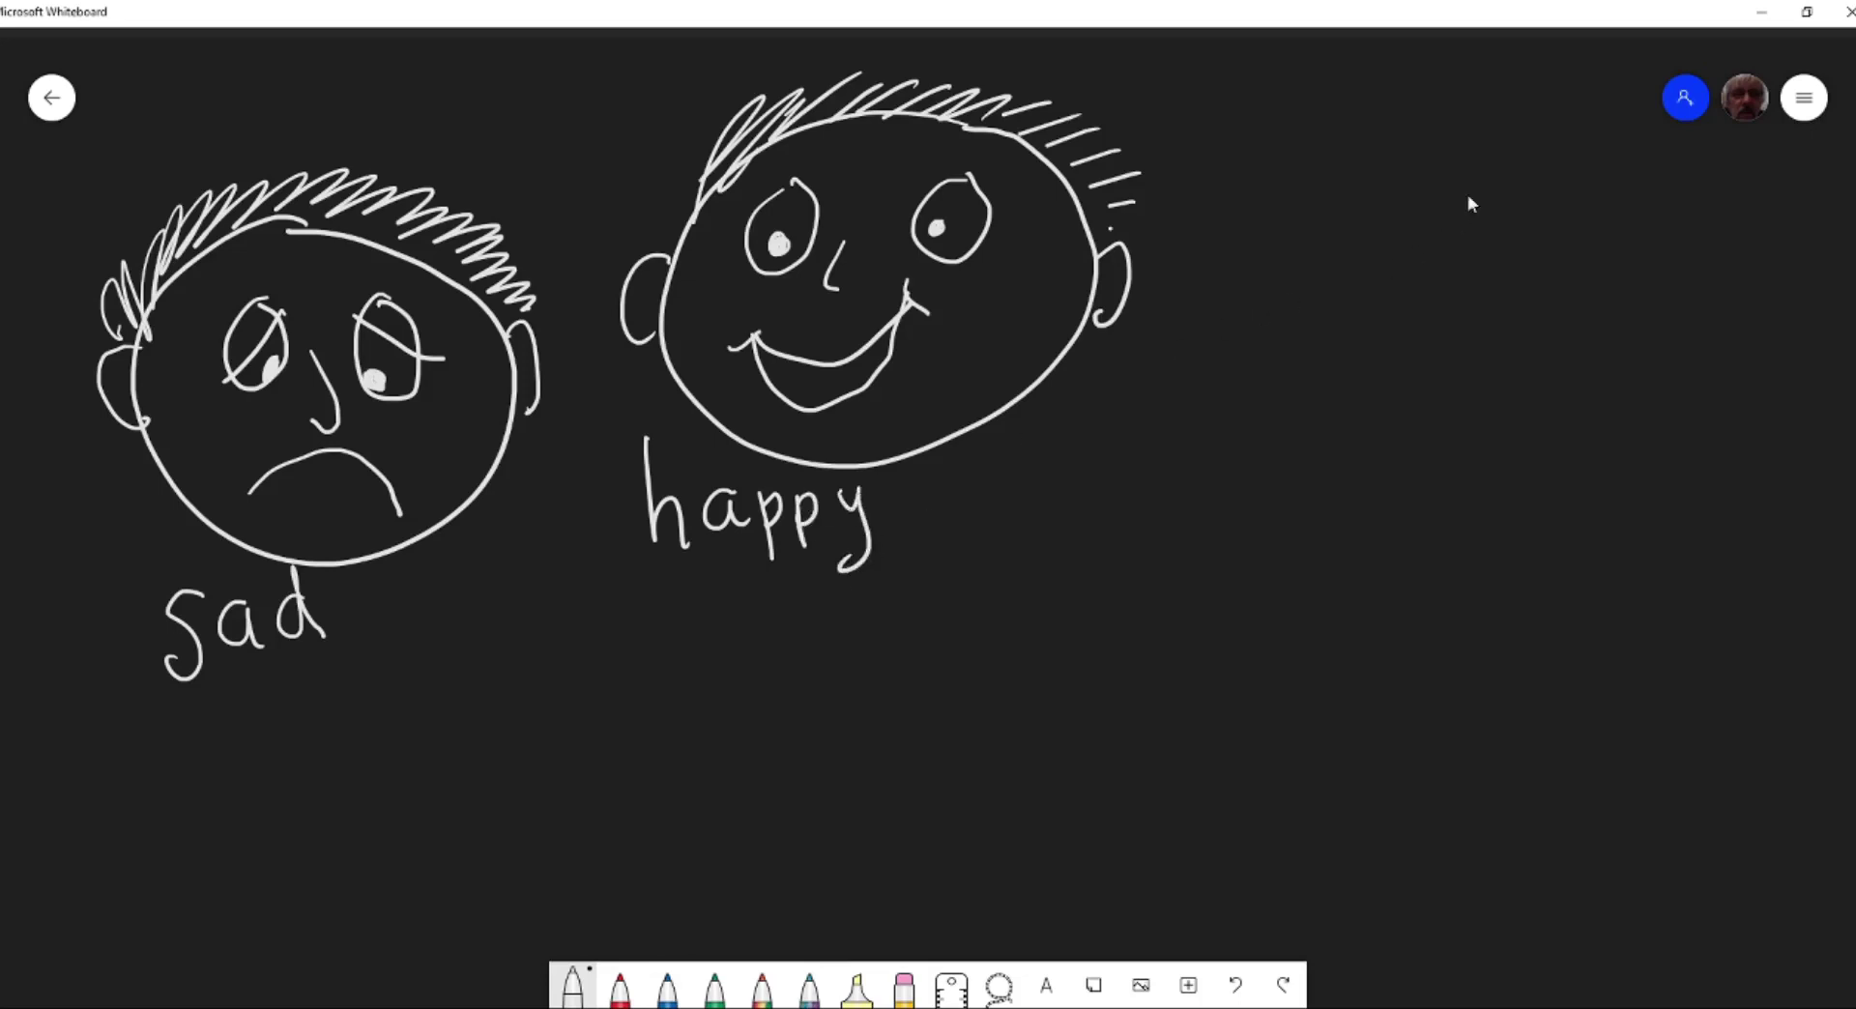
Step: Draw a third round head beside the happy face, with short spiky hair strokes and two ears
mouse_move(1564, 186)
mouse_down()
mouse_move(1278, 332)
mouse_move(1593, 398)
mouse_move(1609, 210)
mouse_move(1571, 186)
mouse_up()
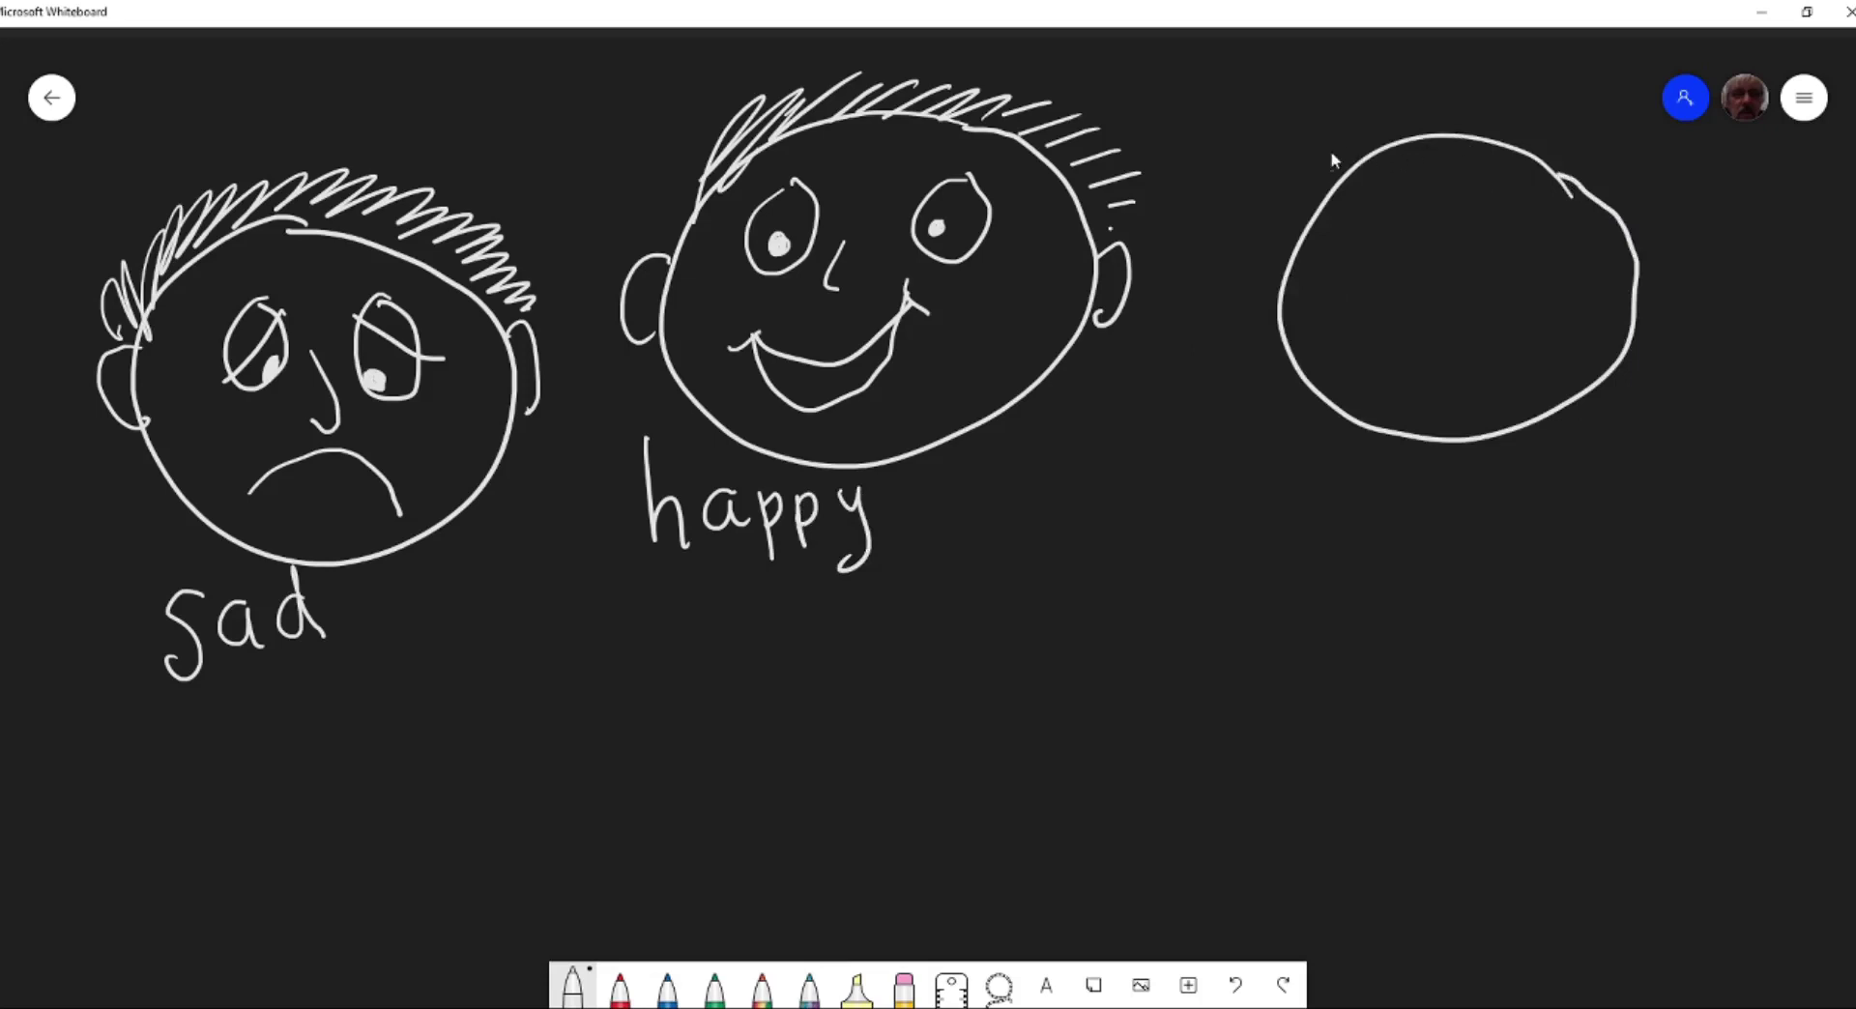
drag(1327, 160, 1340, 174)
drag(1350, 145, 1385, 153)
drag(1405, 123, 1405, 138)
drag(1542, 136, 1550, 151)
drag(1556, 145, 1563, 162)
drag(1569, 158, 1593, 189)
drag(1599, 184, 1606, 201)
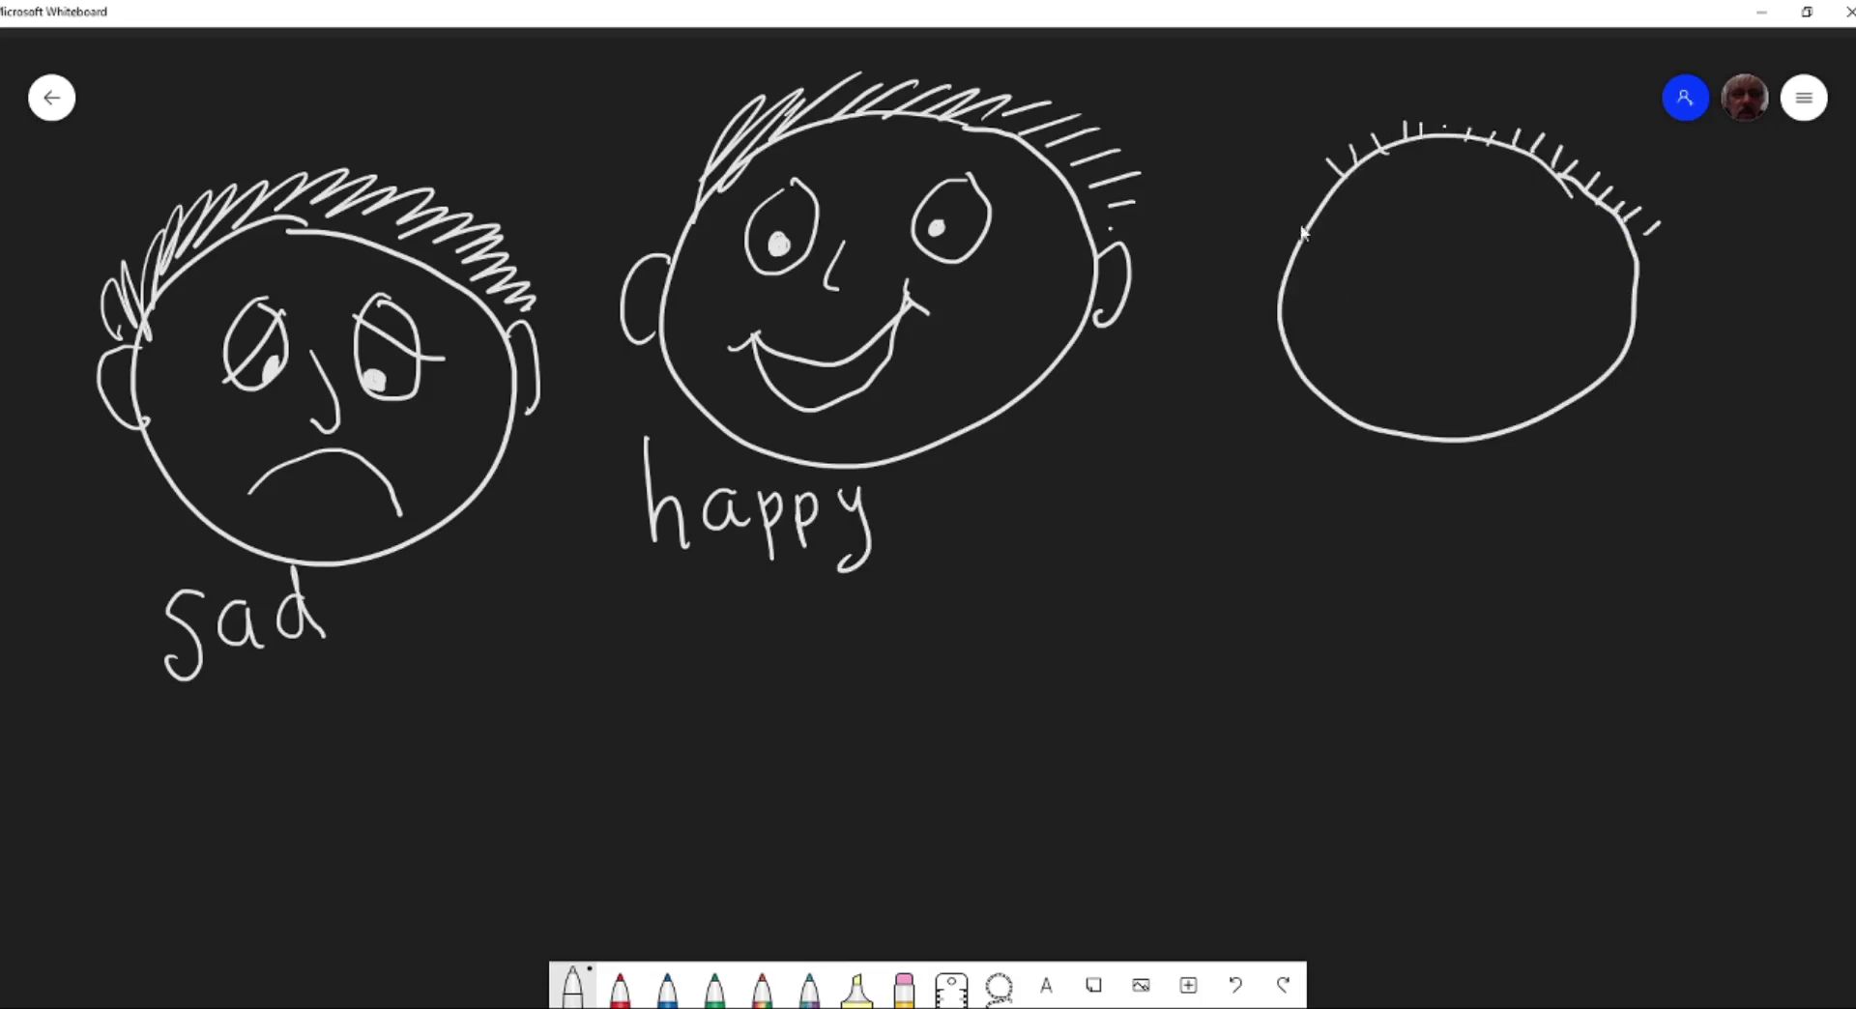
drag(1300, 230, 1281, 300)
Step: Give the third face angry slanted brows and eyes, a nose and a straight mouth, plus a few extra hair strokes
drag(1382, 197, 1436, 253)
drag(1538, 201, 1484, 247)
mouse_move(1380, 214)
mouse_down()
mouse_move(1417, 282)
mouse_move(1397, 292)
mouse_move(1523, 232)
mouse_move(1508, 282)
mouse_up()
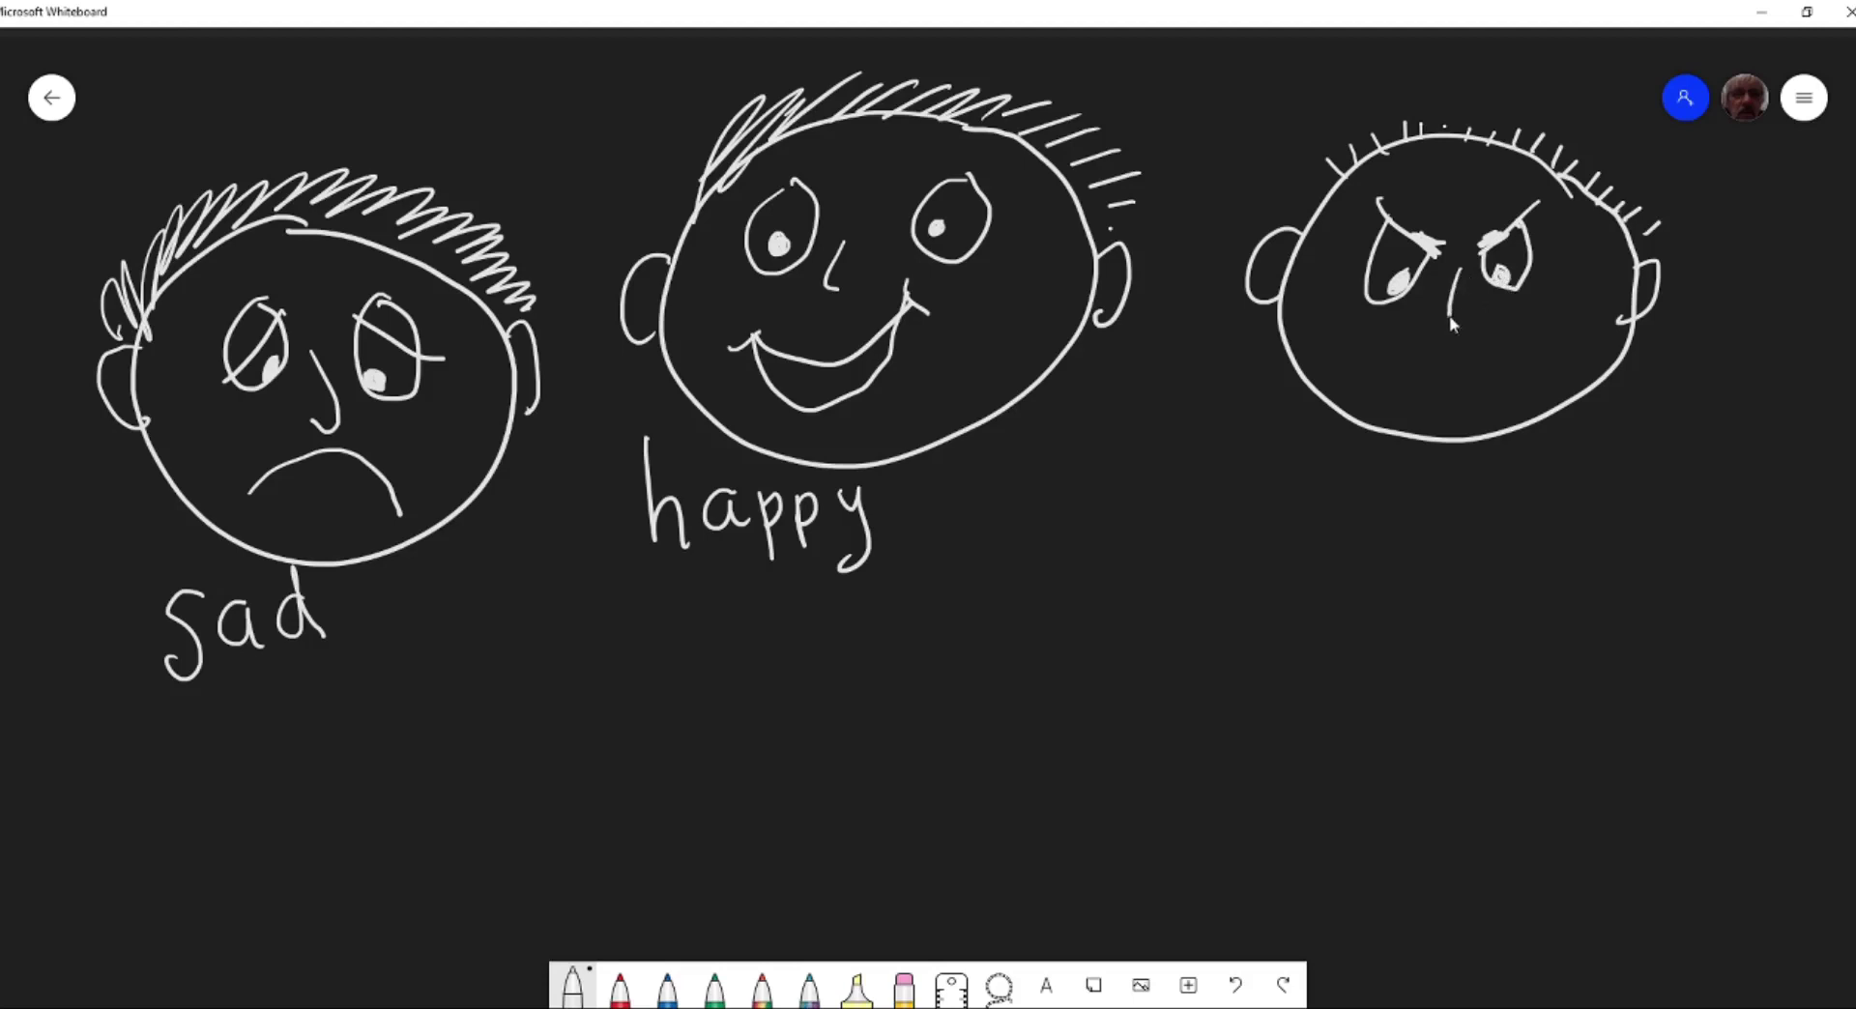
drag(1483, 364, 1498, 376)
drag(1288, 210, 1294, 217)
drag(1296, 222, 1302, 228)
Step: Write the label "cross" below the third face
mouse_move(1537, 458)
mouse_down()
mouse_move(1514, 466)
mouse_move(1537, 486)
mouse_up()
mouse_move(1562, 467)
mouse_down()
mouse_move(1564, 493)
mouse_move(1585, 463)
mouse_up()
mouse_move(1599, 466)
mouse_down()
mouse_move(1593, 491)
mouse_move(1655, 515)
mouse_up()
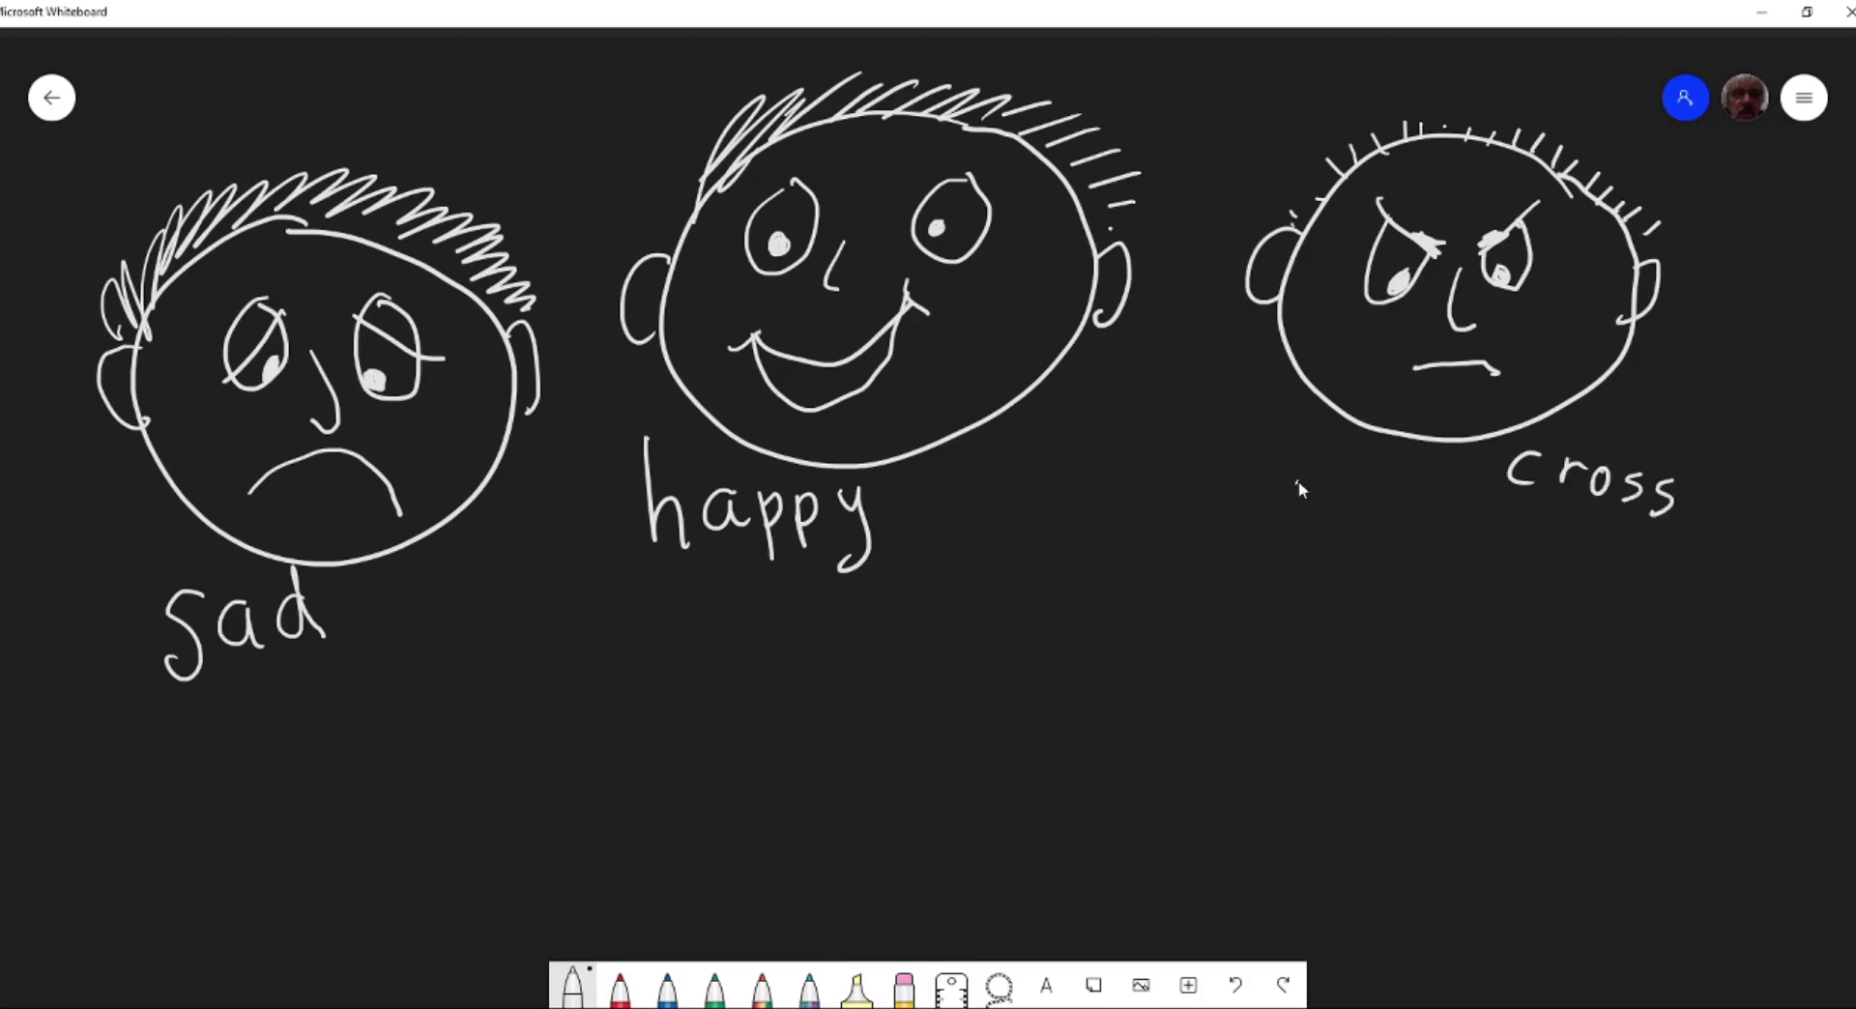
Step: Draw a fourth round head below the happy and cross faces, with wavy hair and two ears
mouse_move(1297, 477)
mouse_down()
mouse_move(1035, 657)
mouse_move(1299, 834)
mouse_move(1413, 575)
mouse_move(1295, 483)
mouse_up()
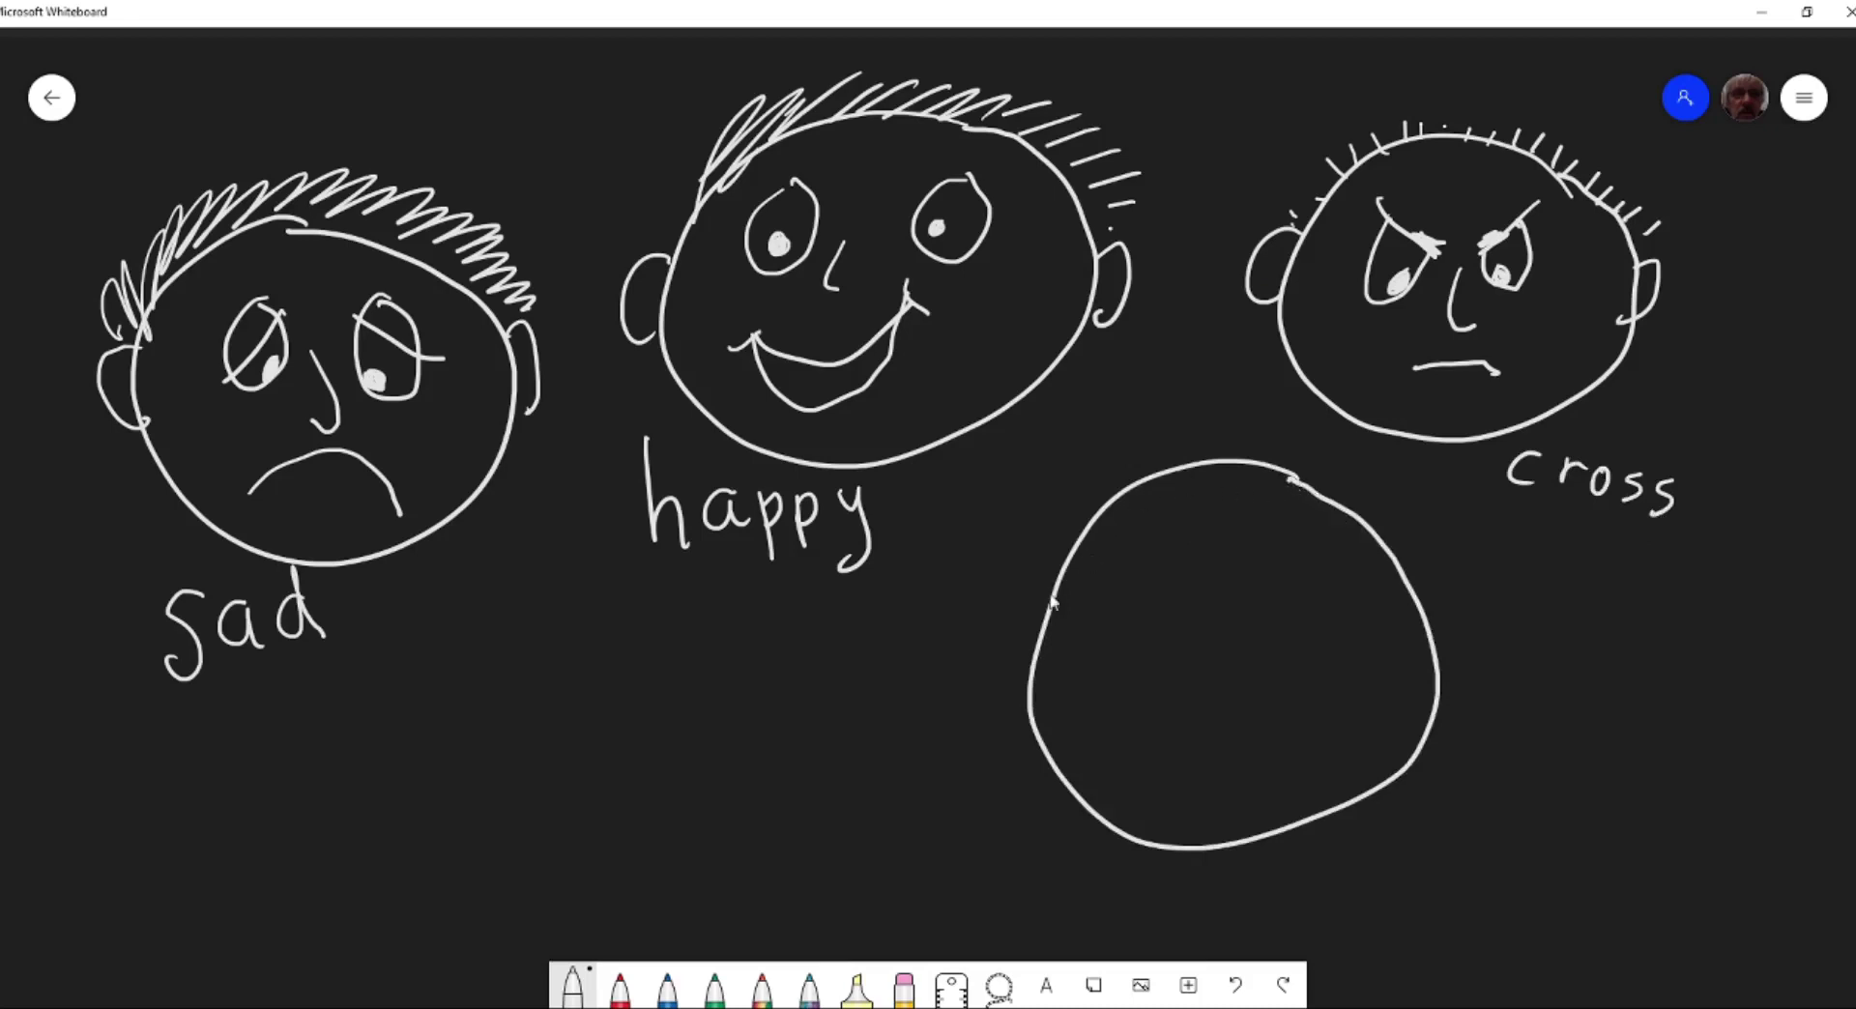
mouse_move(1029, 662)
mouse_down()
mouse_move(1005, 575)
mouse_move(1165, 401)
mouse_move(1392, 498)
mouse_move(1435, 592)
mouse_up()
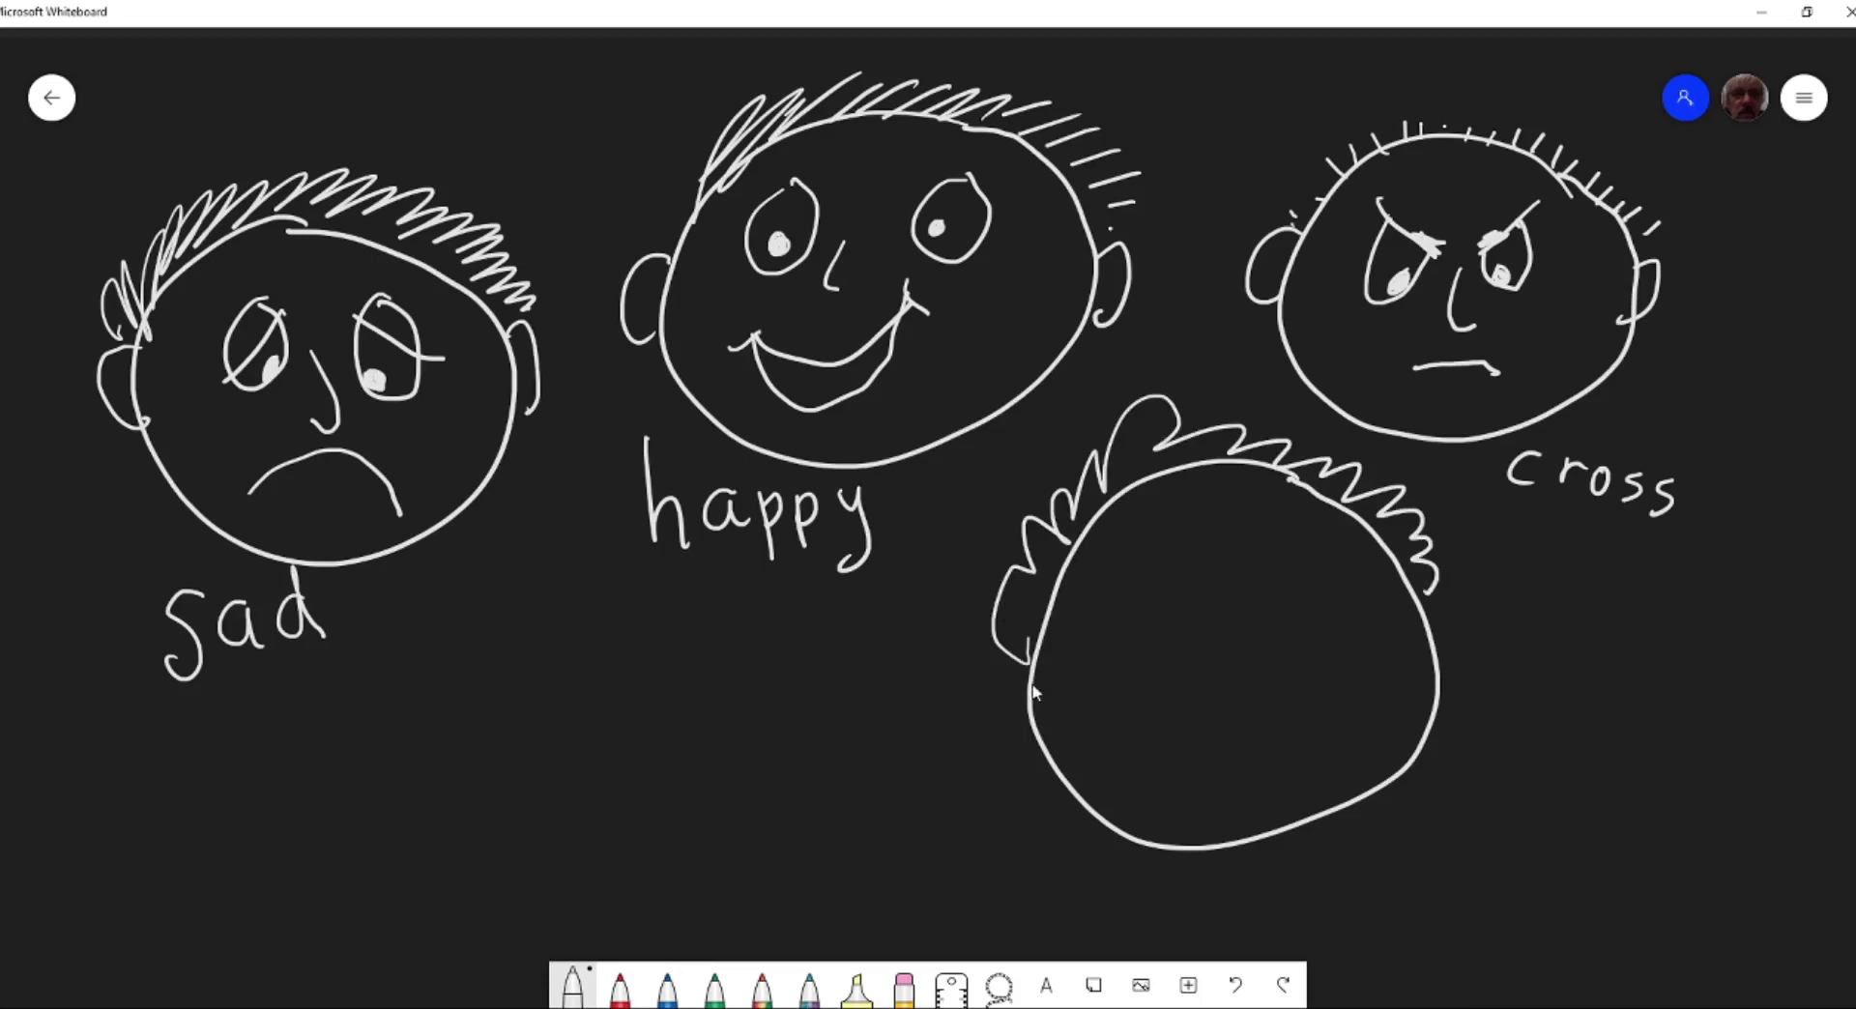
drag(1030, 667, 1036, 717)
mouse_move(1432, 591)
mouse_down()
mouse_move(1445, 640)
mouse_move(1429, 646)
mouse_up()
Step: Give the fourth face wide eyes with dot pupils, wavy brows, a nose, a filled open mouth and wavy cheek lines
mouse_move(1165, 572)
mouse_down()
mouse_move(1181, 669)
mouse_move(1173, 582)
mouse_up()
click(1163, 628)
mouse_move(1293, 555)
mouse_down()
mouse_move(1264, 636)
mouse_move(1307, 560)
mouse_up()
click(1289, 596)
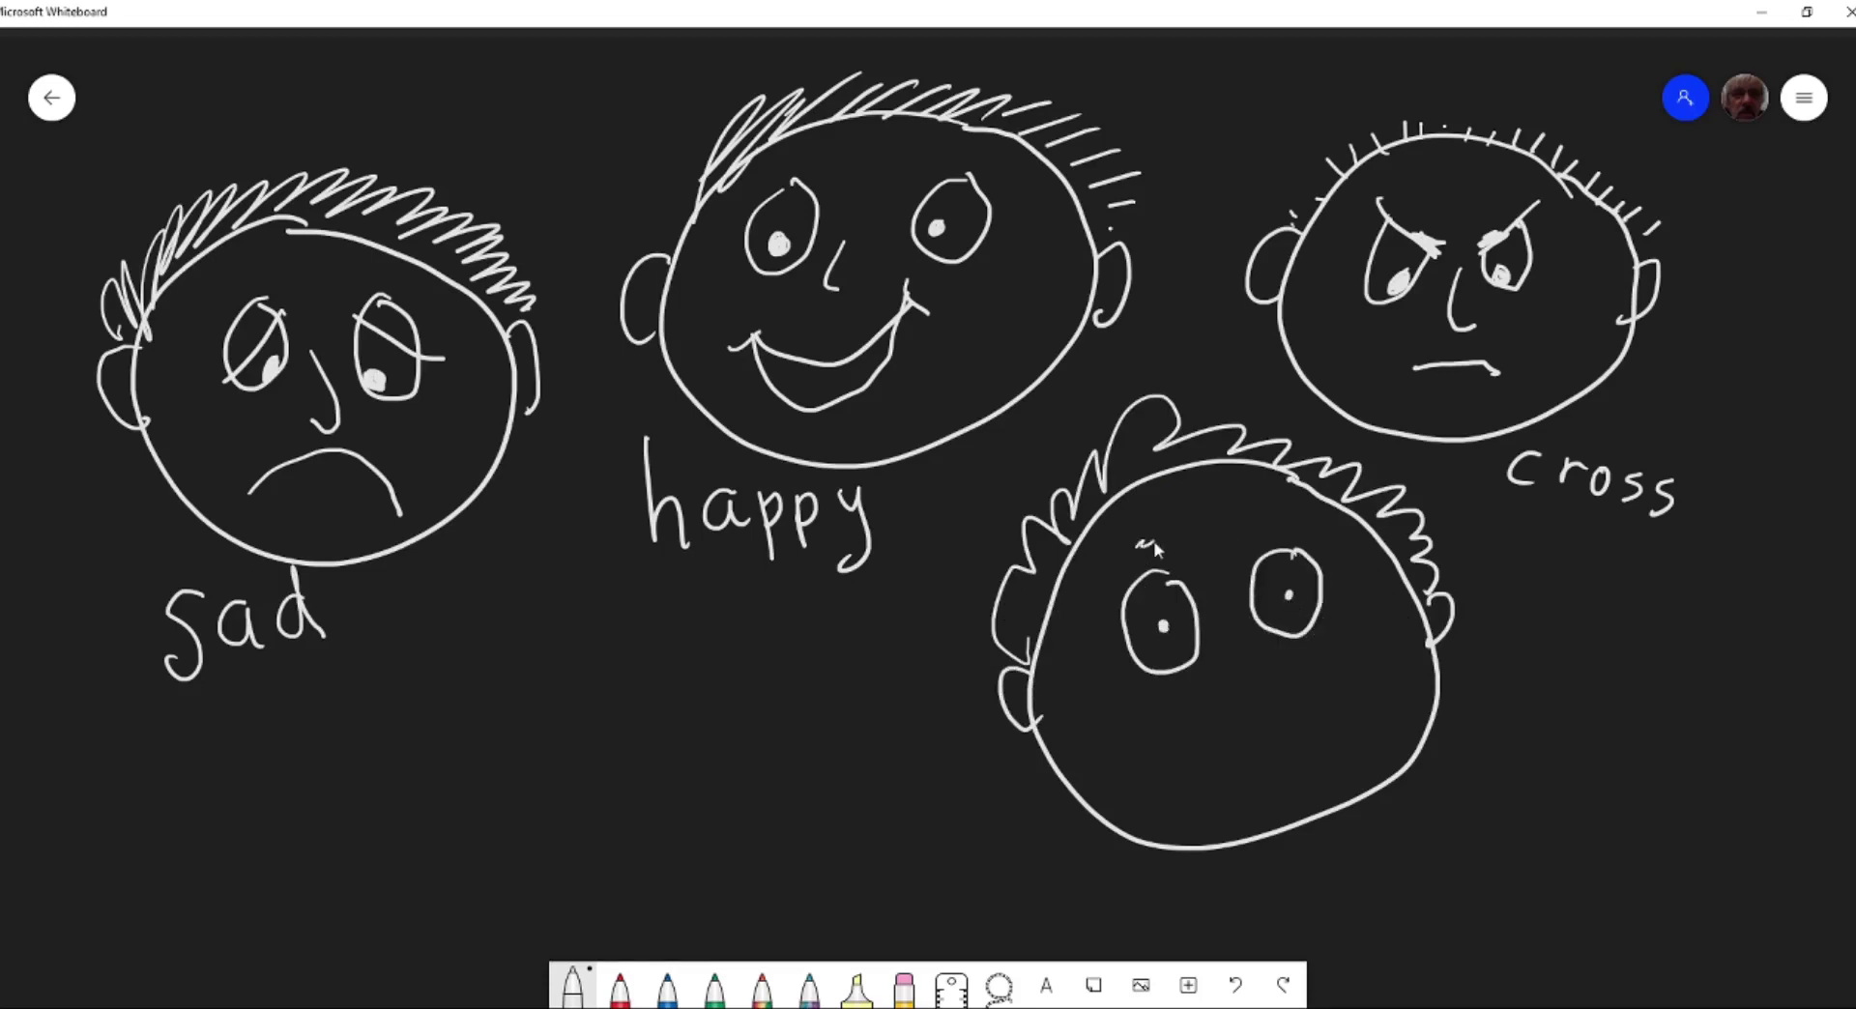
drag(1257, 519, 1247, 541)
mouse_move(1237, 634)
mouse_down()
mouse_move(1257, 795)
mouse_move(1291, 721)
mouse_move(1225, 787)
mouse_up()
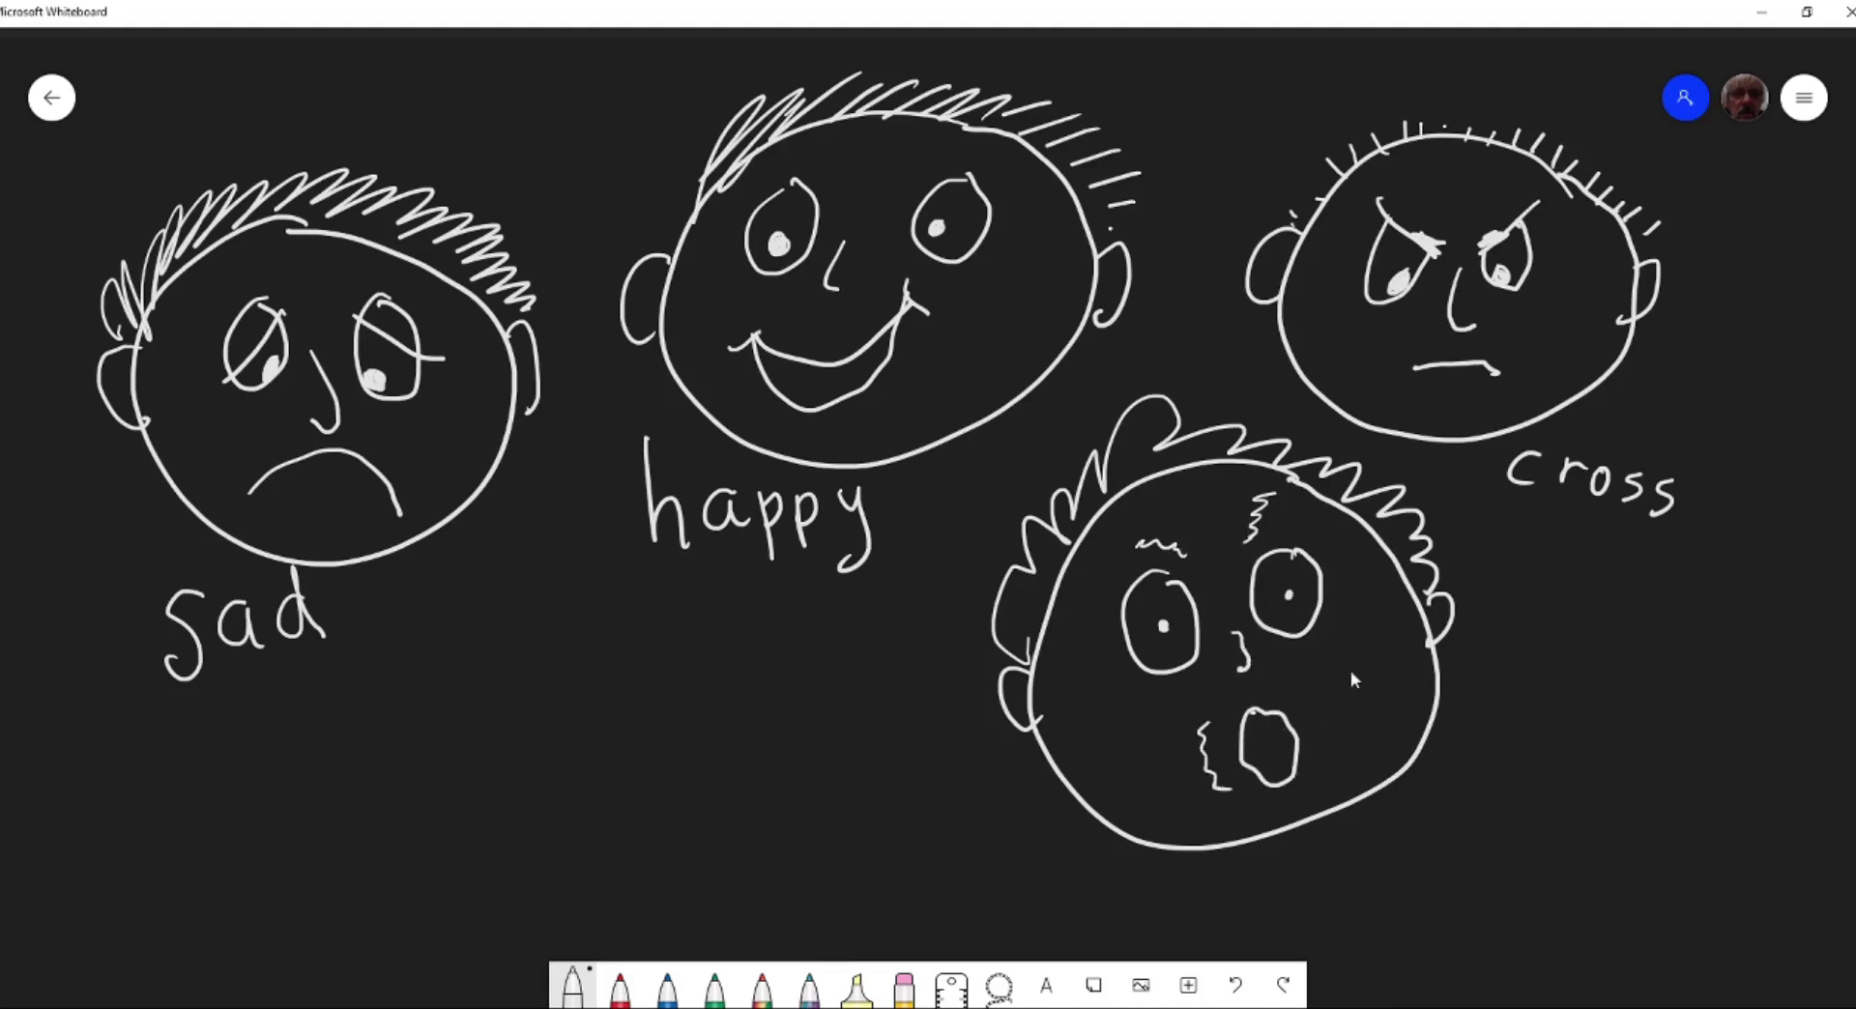
mouse_move(1342, 679)
mouse_down()
mouse_move(1351, 730)
mouse_move(1277, 766)
mouse_move(1254, 734)
mouse_move(1285, 739)
mouse_move(1274, 720)
mouse_move(1267, 774)
mouse_move(1300, 752)
mouse_up()
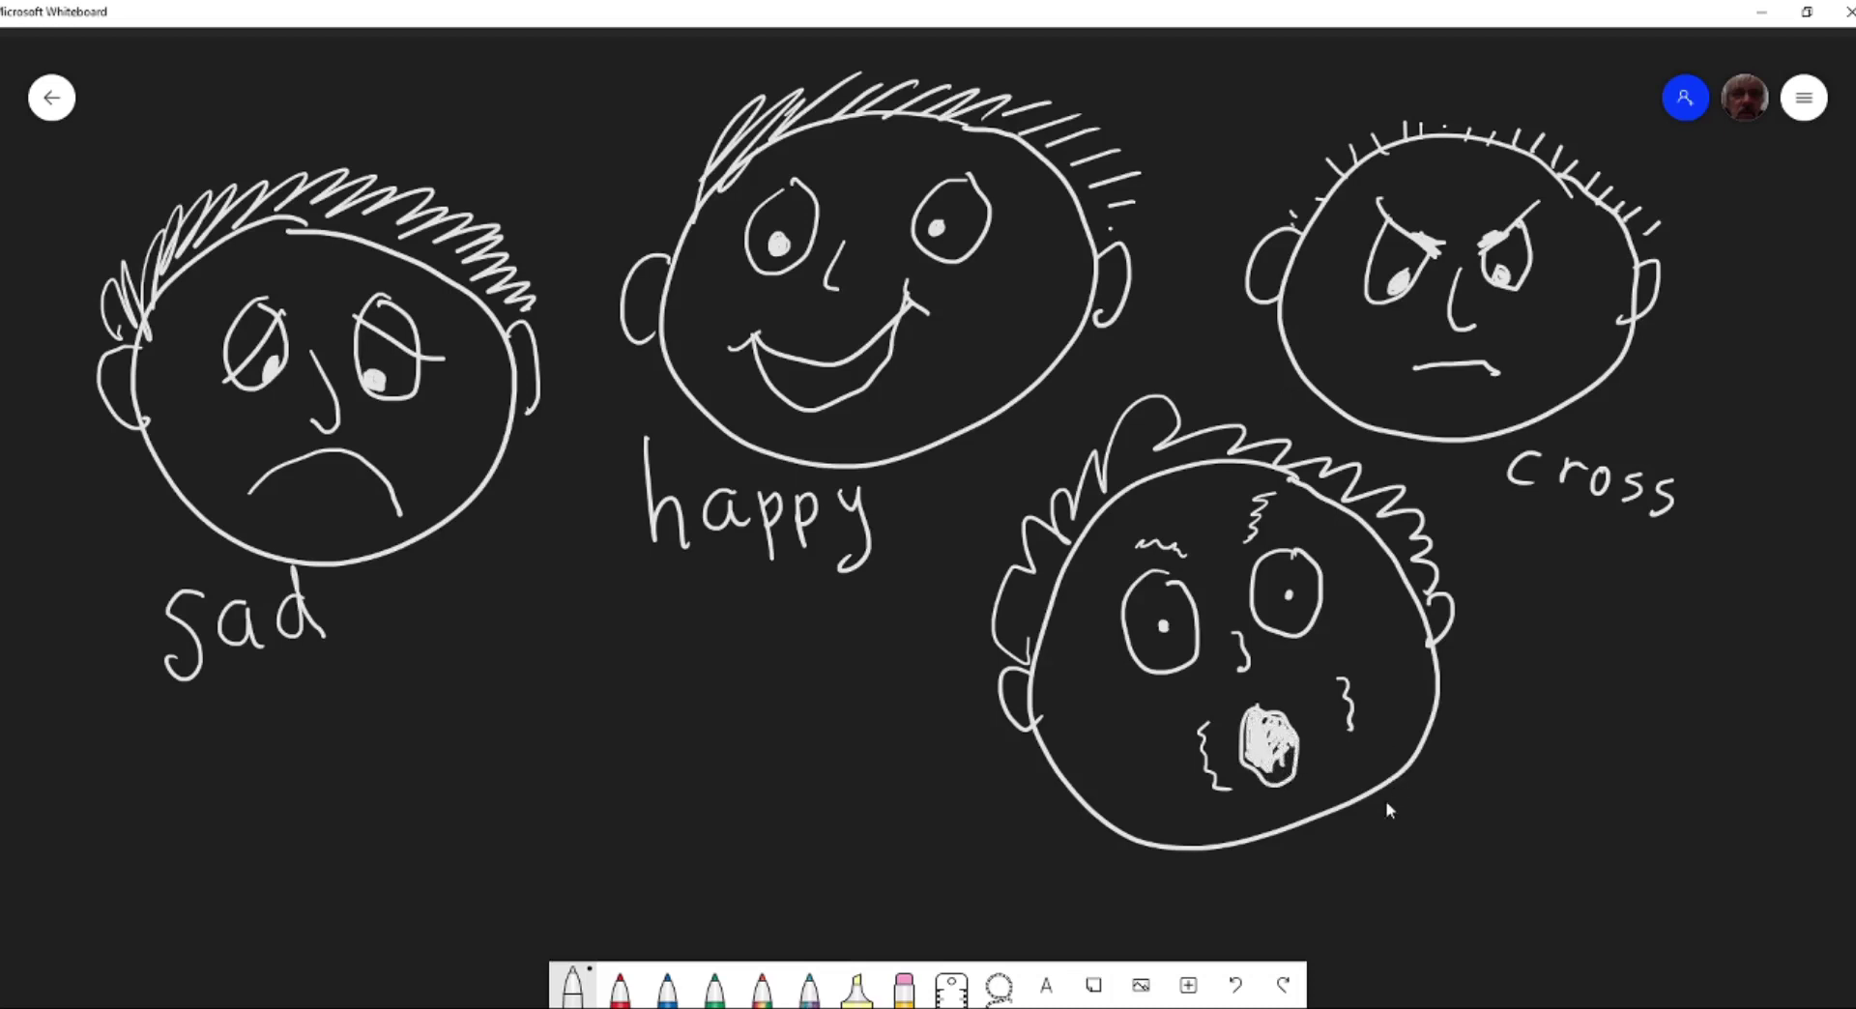
Step: Finish shading the fourth face's mouth, add short shake lines around the head, and label it "scared"
click(1545, 697)
drag(1282, 738, 1276, 784)
mouse_move(1038, 858)
mouse_down()
mouse_move(1070, 848)
mouse_move(1059, 873)
mouse_up()
mouse_move(1312, 845)
mouse_down()
mouse_move(1271, 896)
mouse_move(1368, 877)
mouse_up()
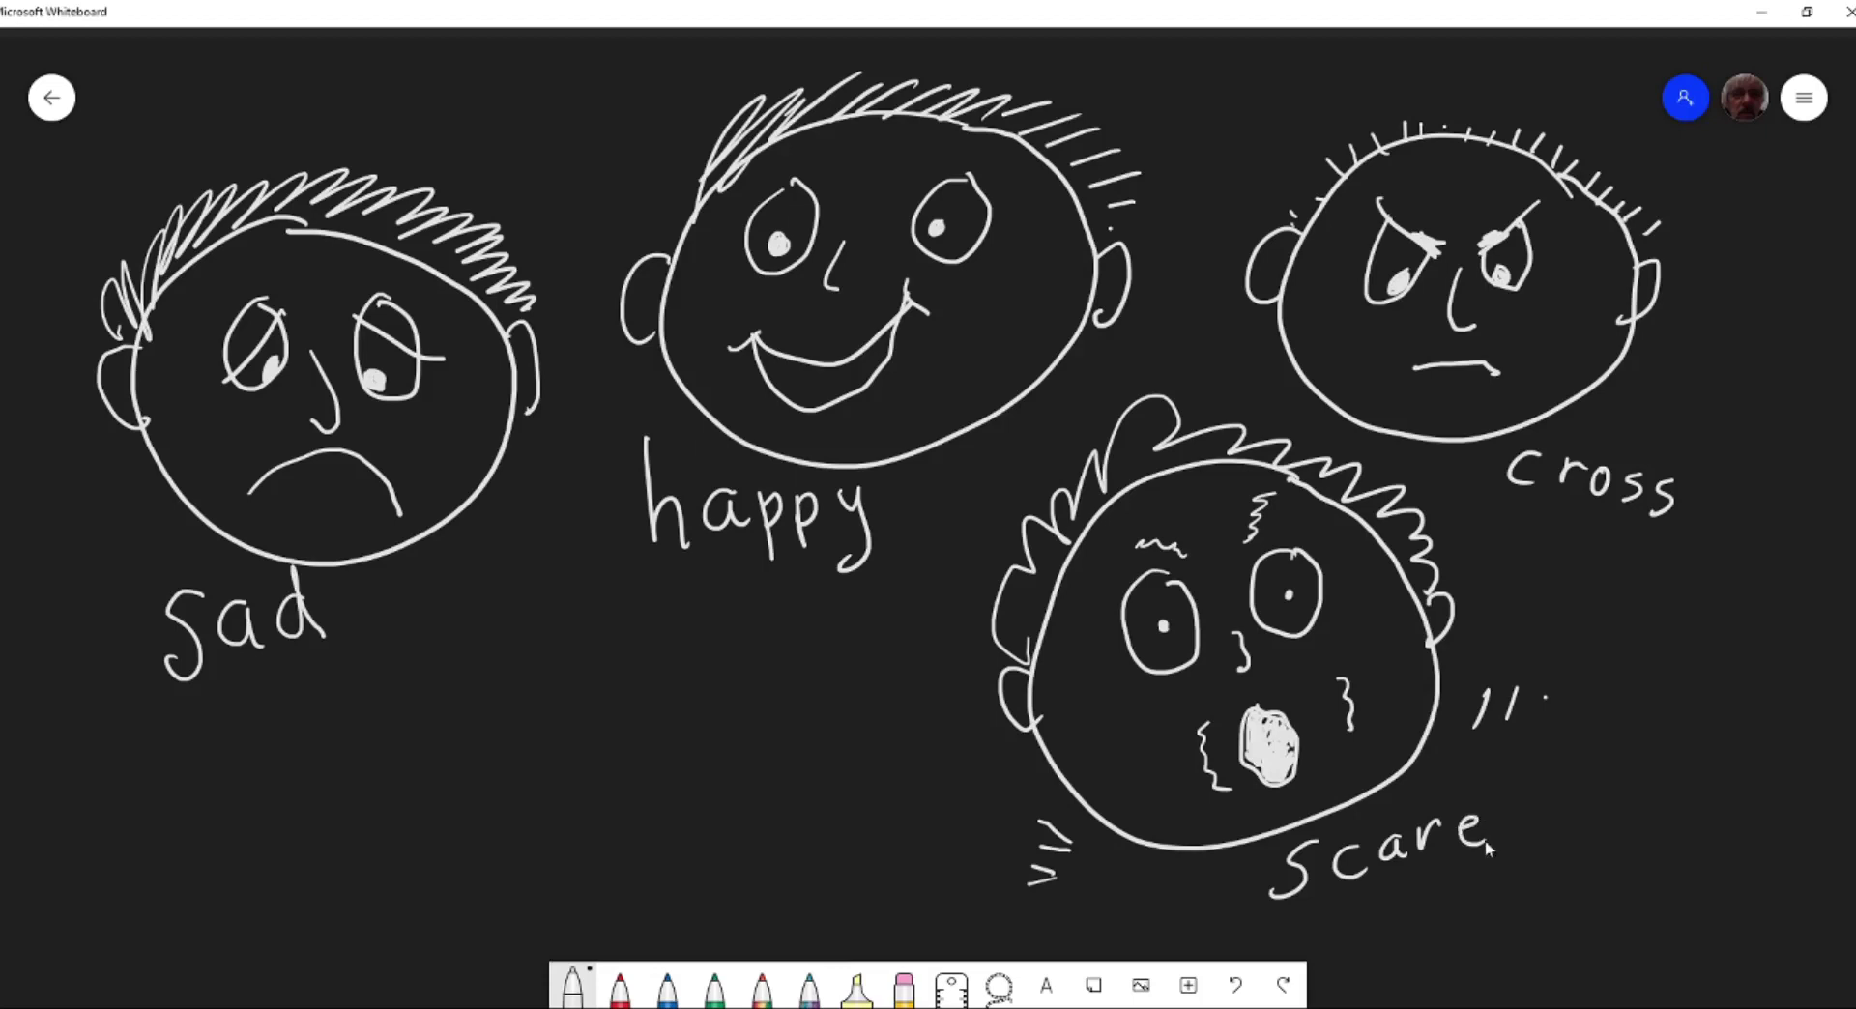
drag(1548, 776, 1556, 833)
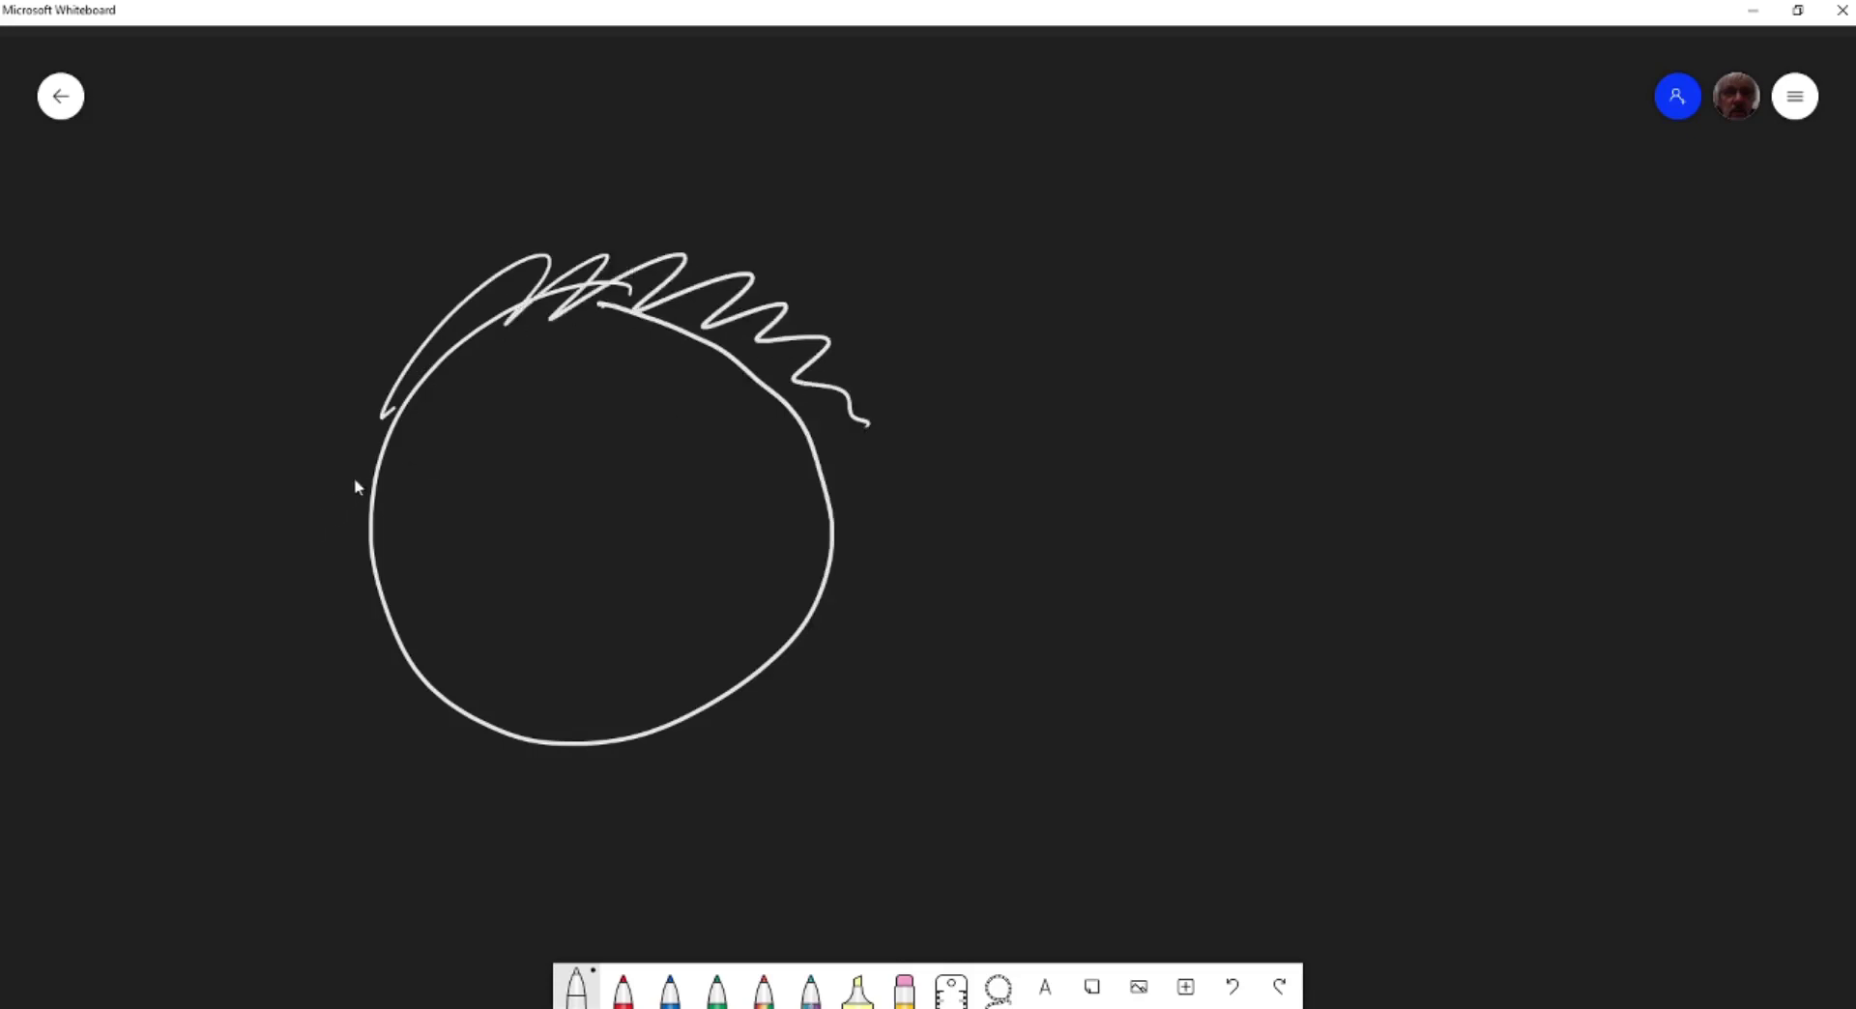
Step: Add two ears and two large eyes with pupils looking sideways toward the empty area to the new head
drag(370, 480, 324, 537)
mouse_move(827, 454)
mouse_down()
mouse_move(879, 531)
mouse_move(852, 530)
mouse_up()
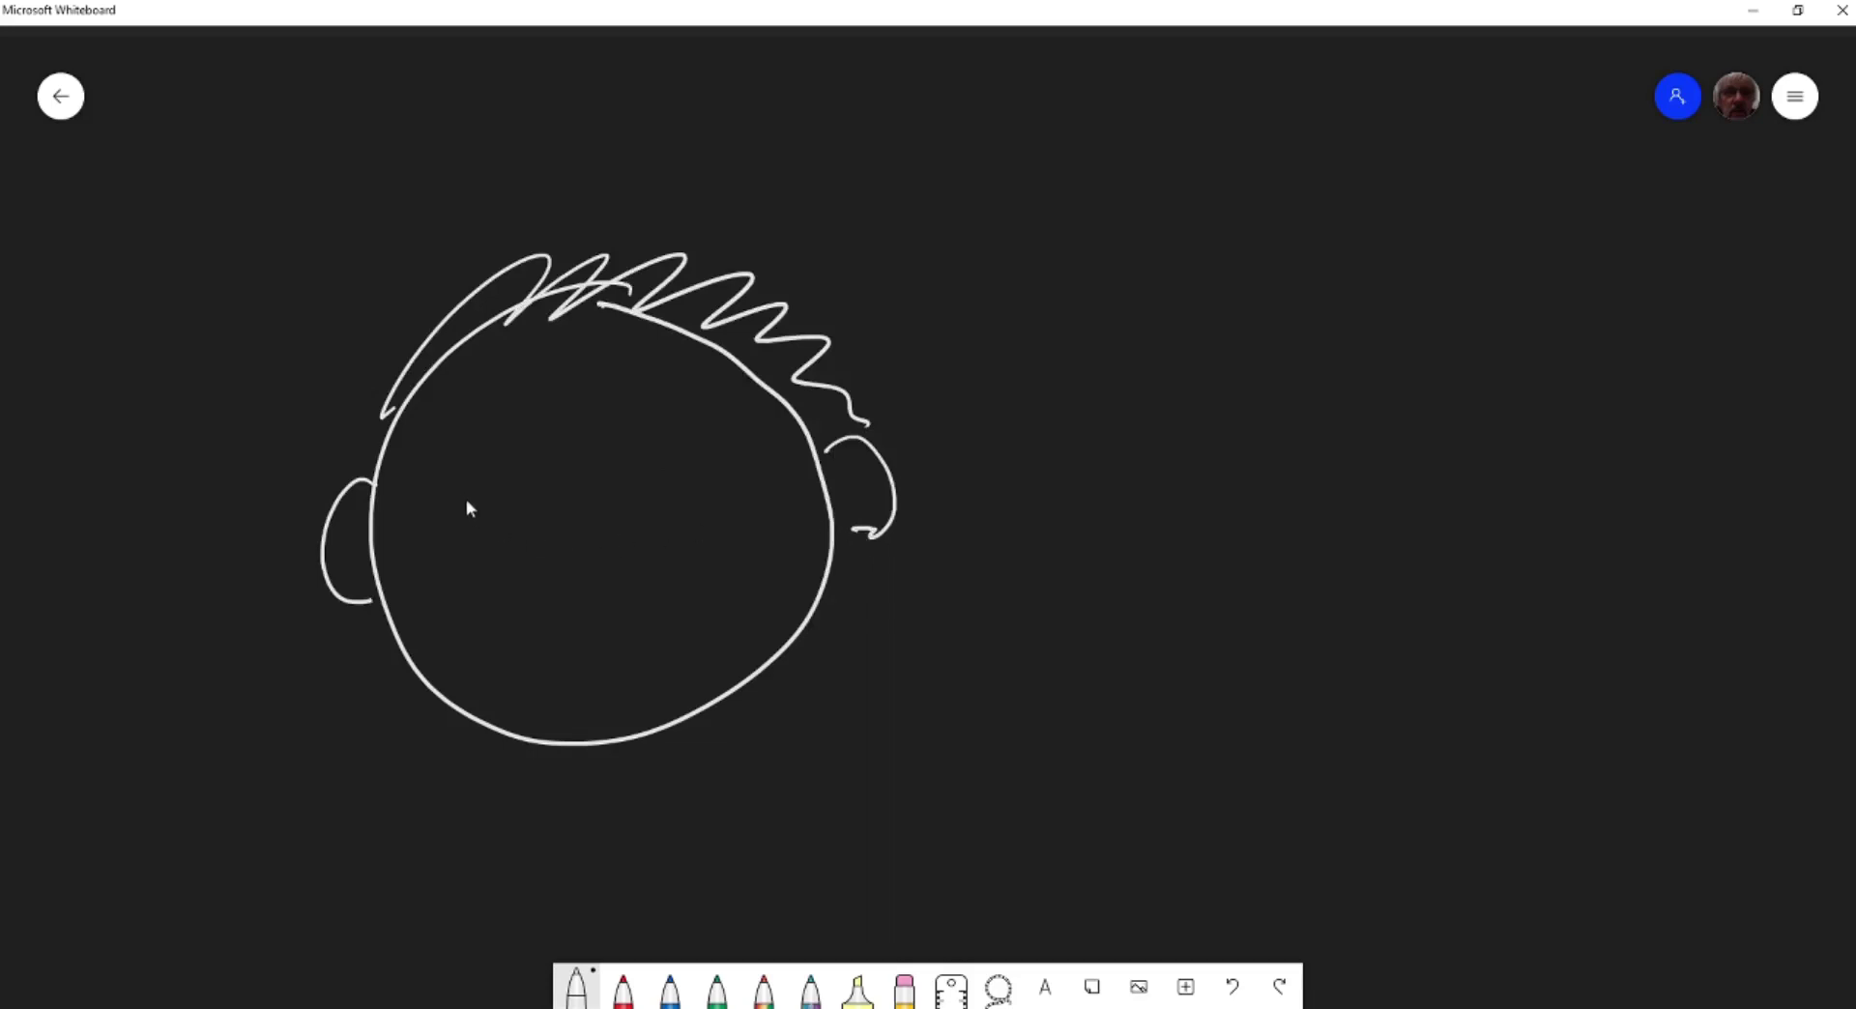
mouse_move(487, 457)
mouse_down()
mouse_move(559, 498)
mouse_move(519, 452)
mouse_up()
mouse_move(682, 413)
mouse_down()
mouse_move(634, 421)
mouse_move(720, 462)
mouse_move(680, 416)
mouse_up()
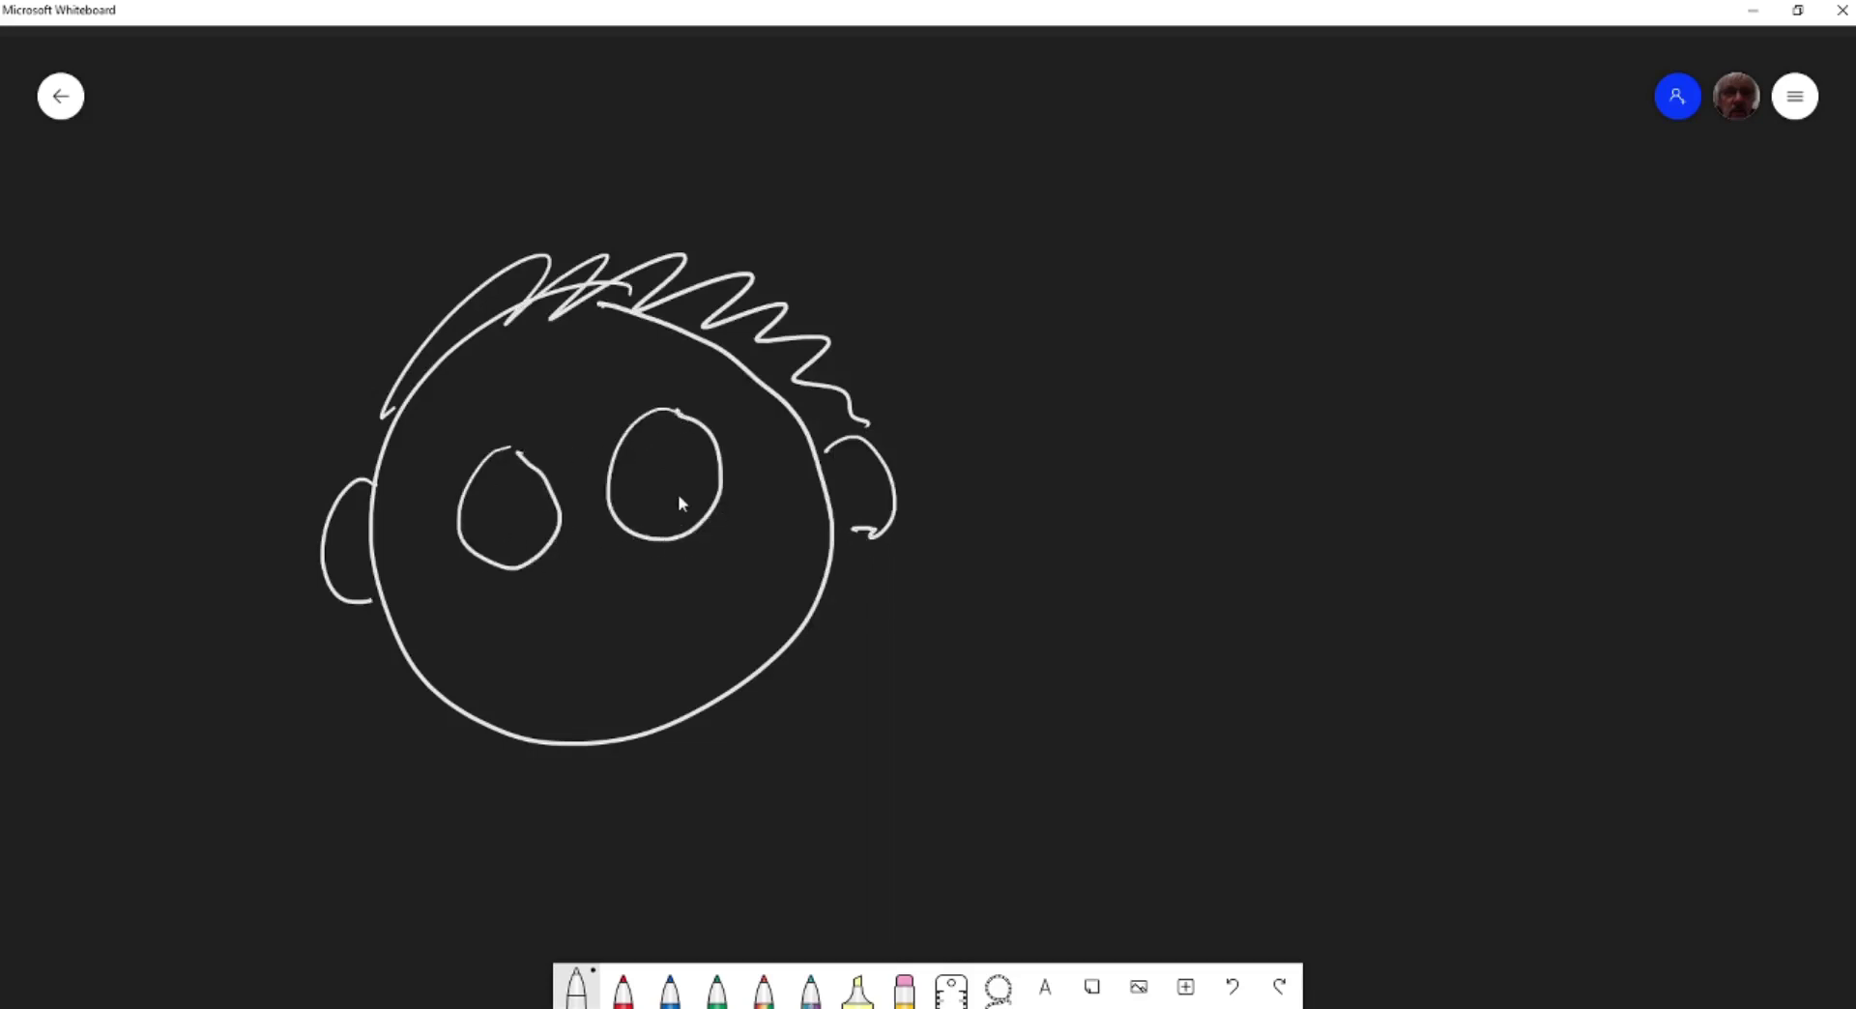
drag(535, 497, 542, 513)
mouse_move(700, 462)
mouse_down()
mouse_move(707, 489)
mouse_move(720, 475)
mouse_up()
Step: Draw curved eyebrows, a small nose and a gentle smile on the new face
drag(480, 429, 442, 488)
drag(626, 370, 601, 435)
drag(627, 578, 601, 592)
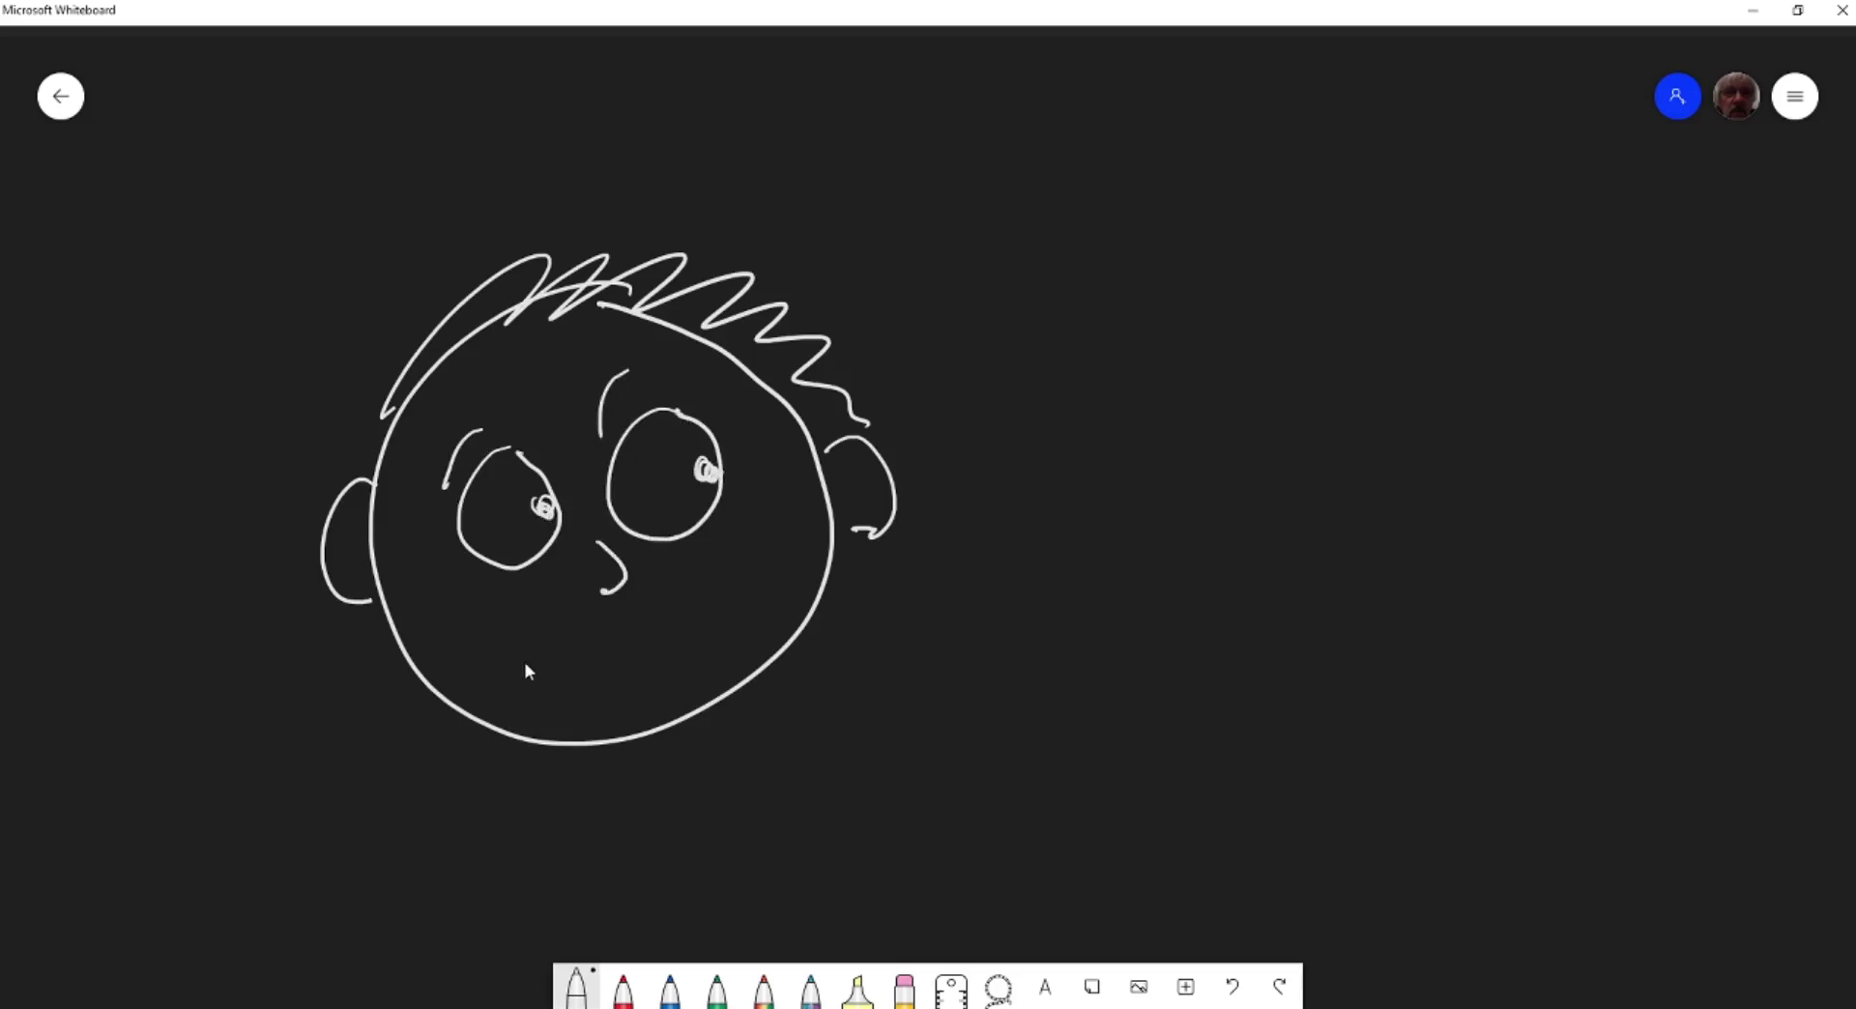
drag(524, 664, 726, 584)
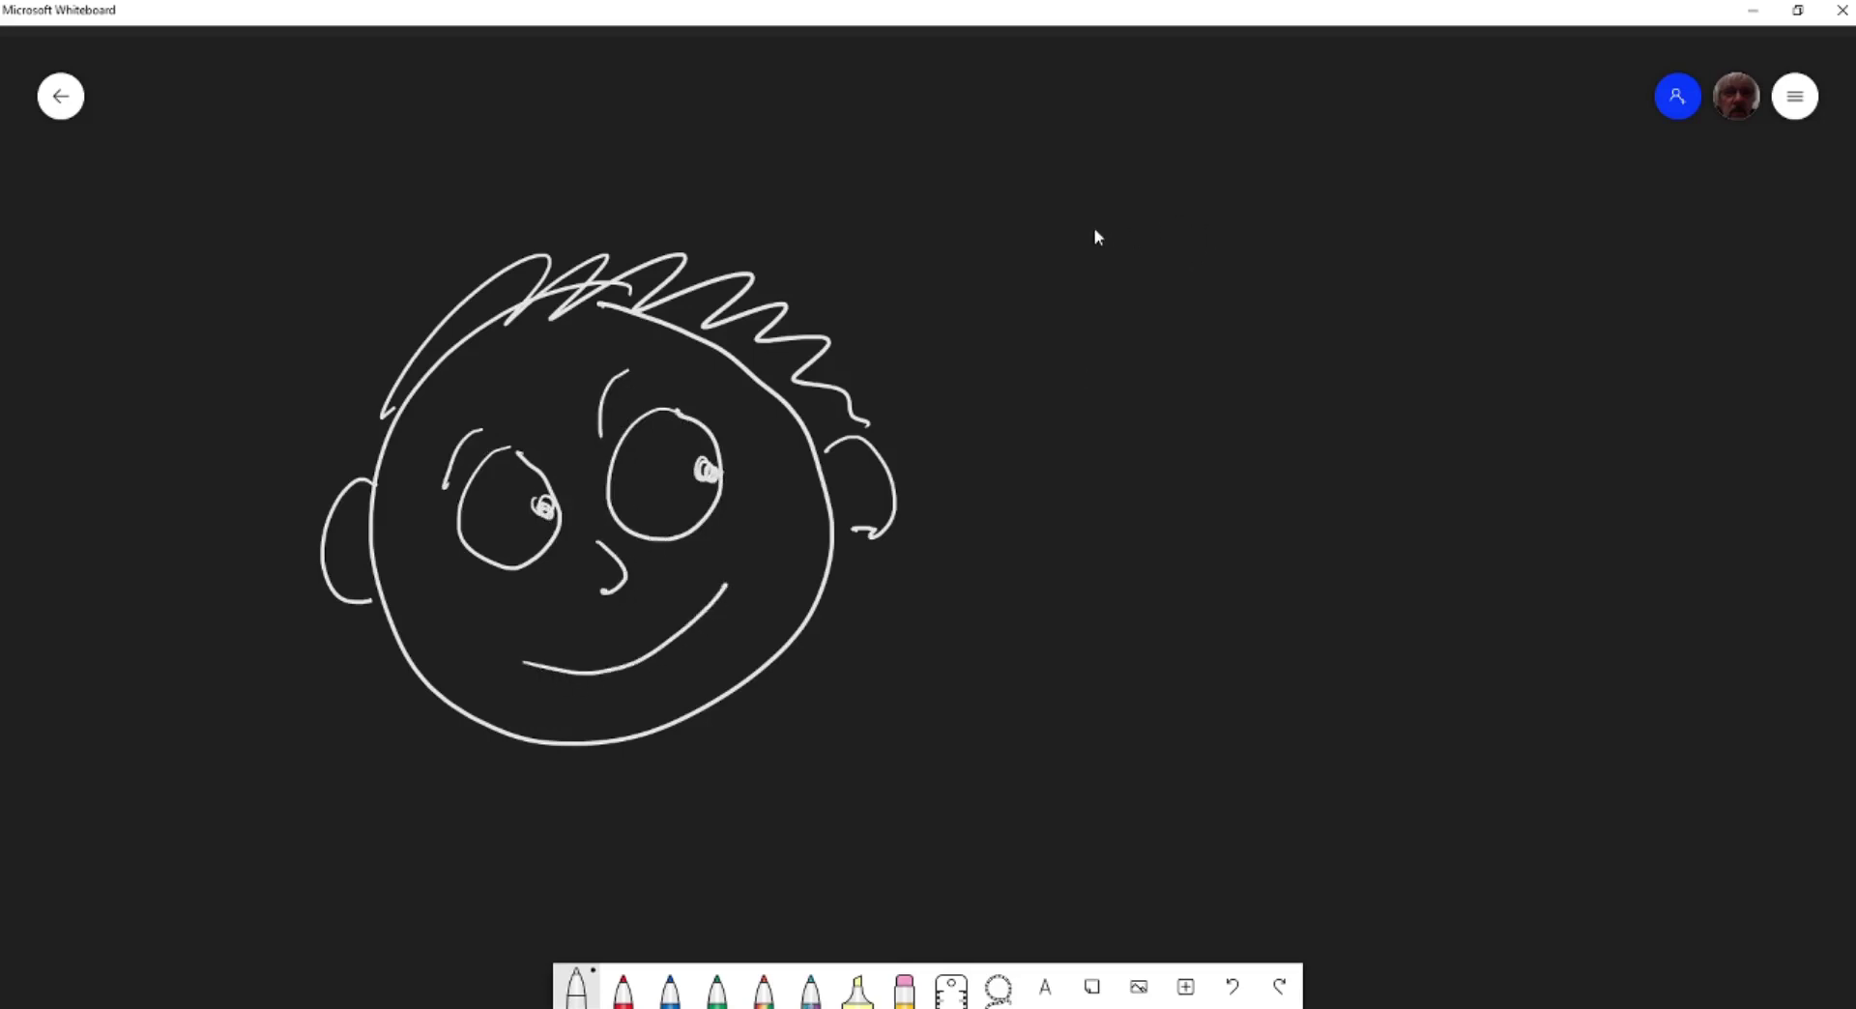
Step: Handwrite "Jesus tells us...." beside the smiling face
drag(1092, 217, 993, 271)
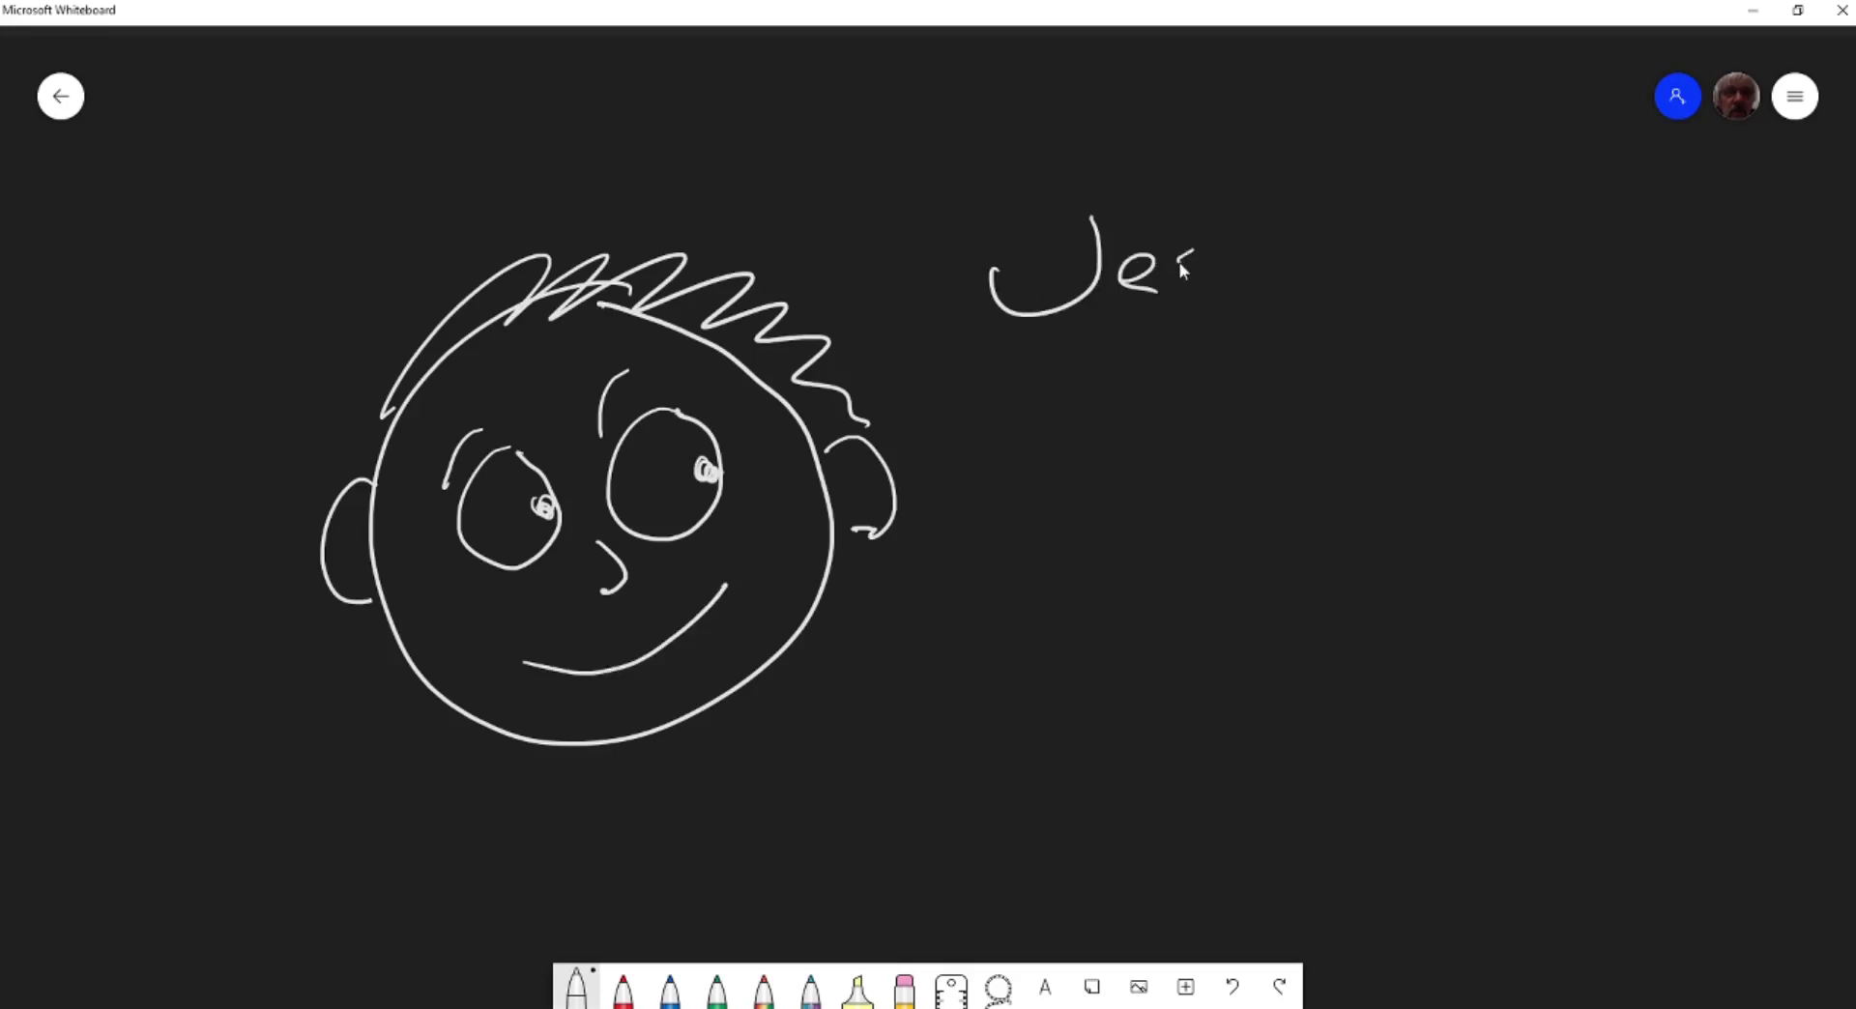
drag(1189, 276, 1168, 286)
mouse_move(1212, 253)
mouse_down()
mouse_move(1241, 256)
mouse_move(1247, 284)
mouse_up()
drag(1280, 247, 1262, 280)
drag(1357, 215, 1356, 283)
drag(1342, 250, 1424, 287)
mouse_move(1440, 221)
mouse_down()
mouse_move(1443, 286)
mouse_move(1461, 288)
mouse_up()
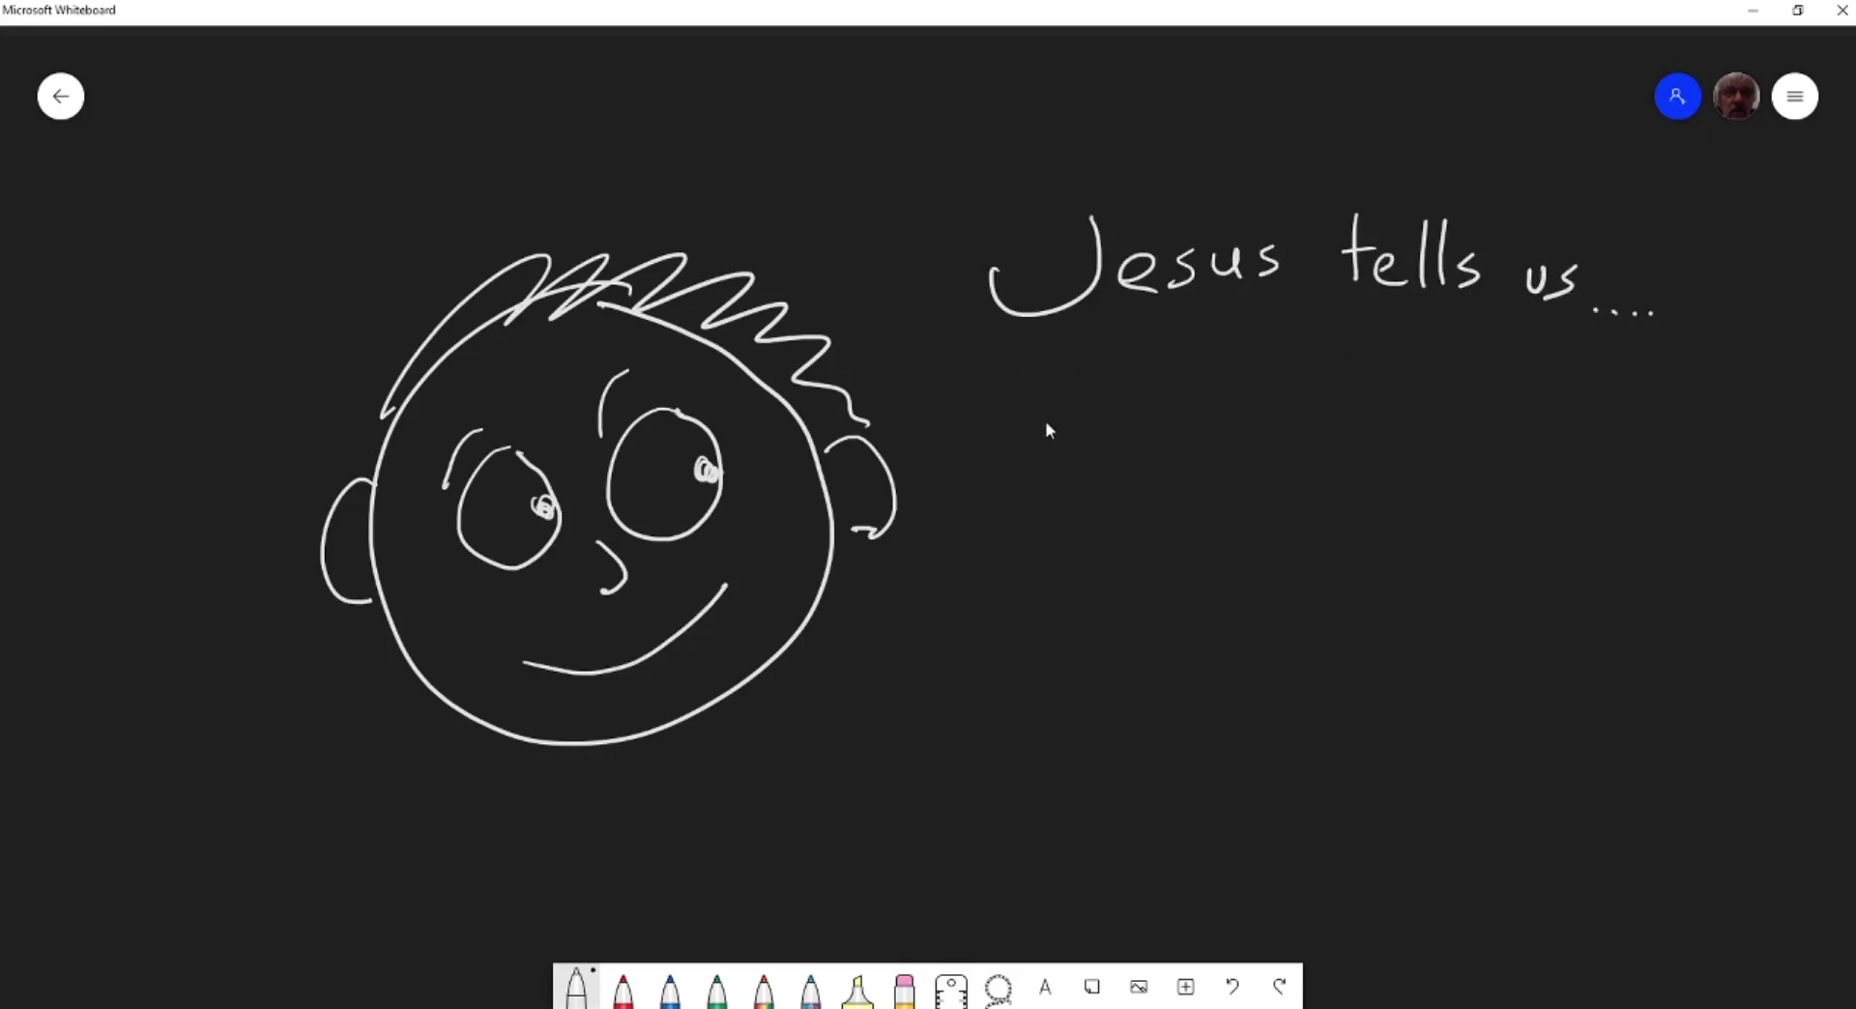
Step: Handwrite "do not be afraid...." beneath the opening line of the message
mouse_move(1045, 407)
mouse_down()
mouse_move(1052, 361)
mouse_move(1096, 406)
mouse_up()
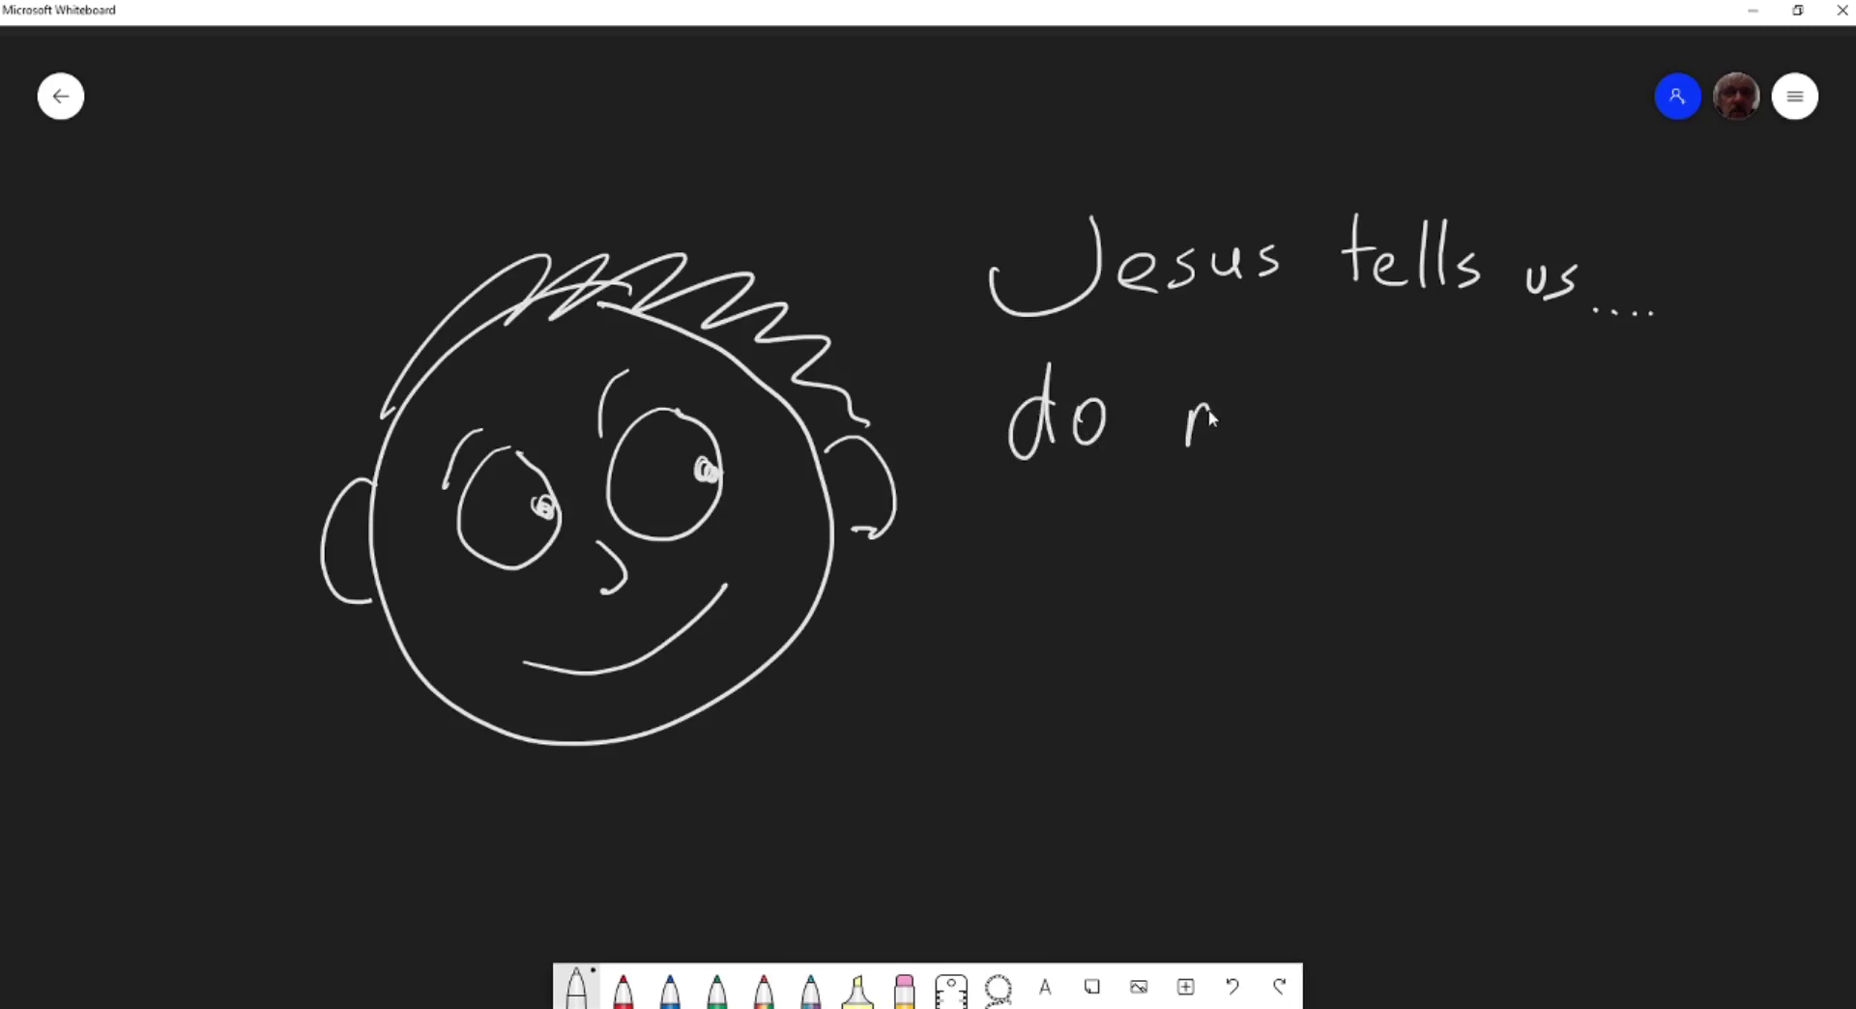
drag(1305, 359, 1294, 441)
drag(1278, 397, 1395, 428)
drag(1111, 533, 1086, 593)
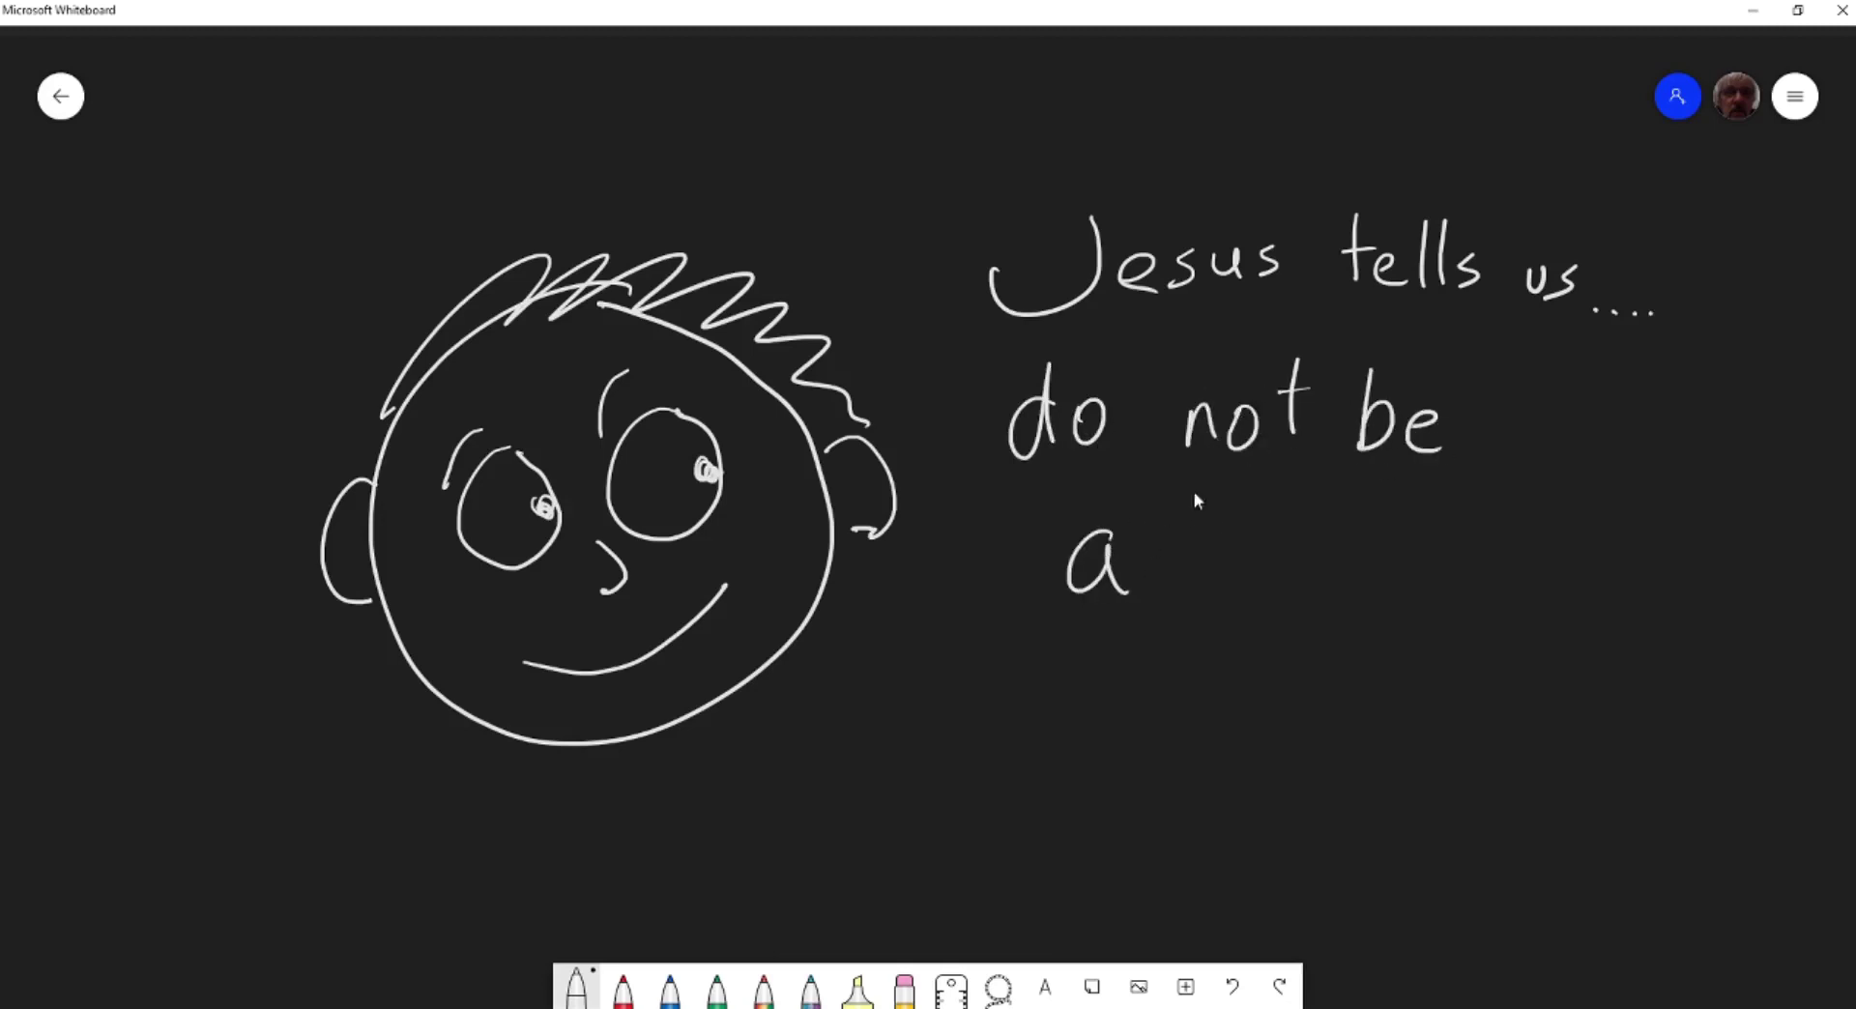
drag(1187, 486, 1171, 577)
drag(1154, 547, 1185, 529)
mouse_move(1300, 527)
mouse_down()
mouse_move(1297, 563)
mouse_move(1361, 483)
mouse_up()
click(1297, 499)
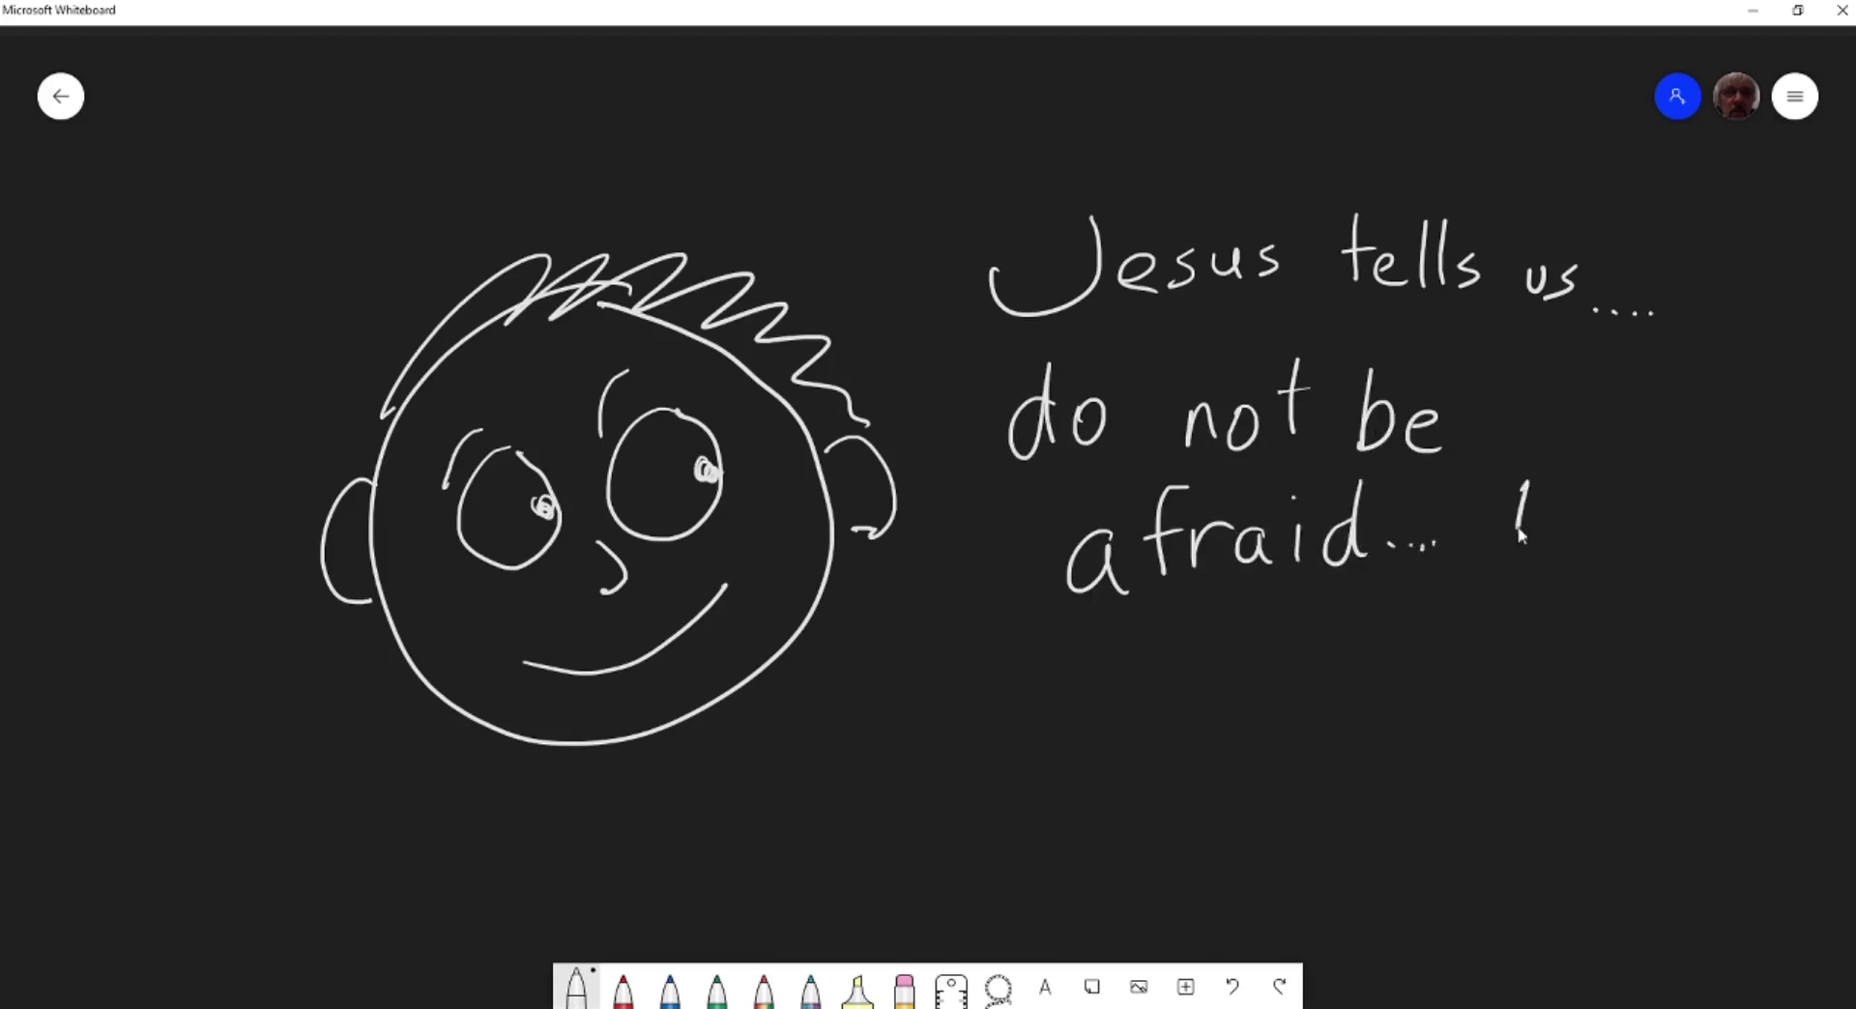
Step: Continue the handwritten message with "I am with You"
drag(1519, 563, 1519, 578)
drag(1493, 482, 1564, 480)
mouse_move(1115, 671)
mouse_down()
mouse_move(1197, 695)
mouse_move(1300, 667)
mouse_move(1407, 694)
mouse_up()
drag(1453, 624, 1469, 666)
mouse_move(1494, 620)
mouse_down()
mouse_move(1477, 725)
mouse_move(1426, 734)
mouse_up()
drag(1513, 669, 1581, 700)
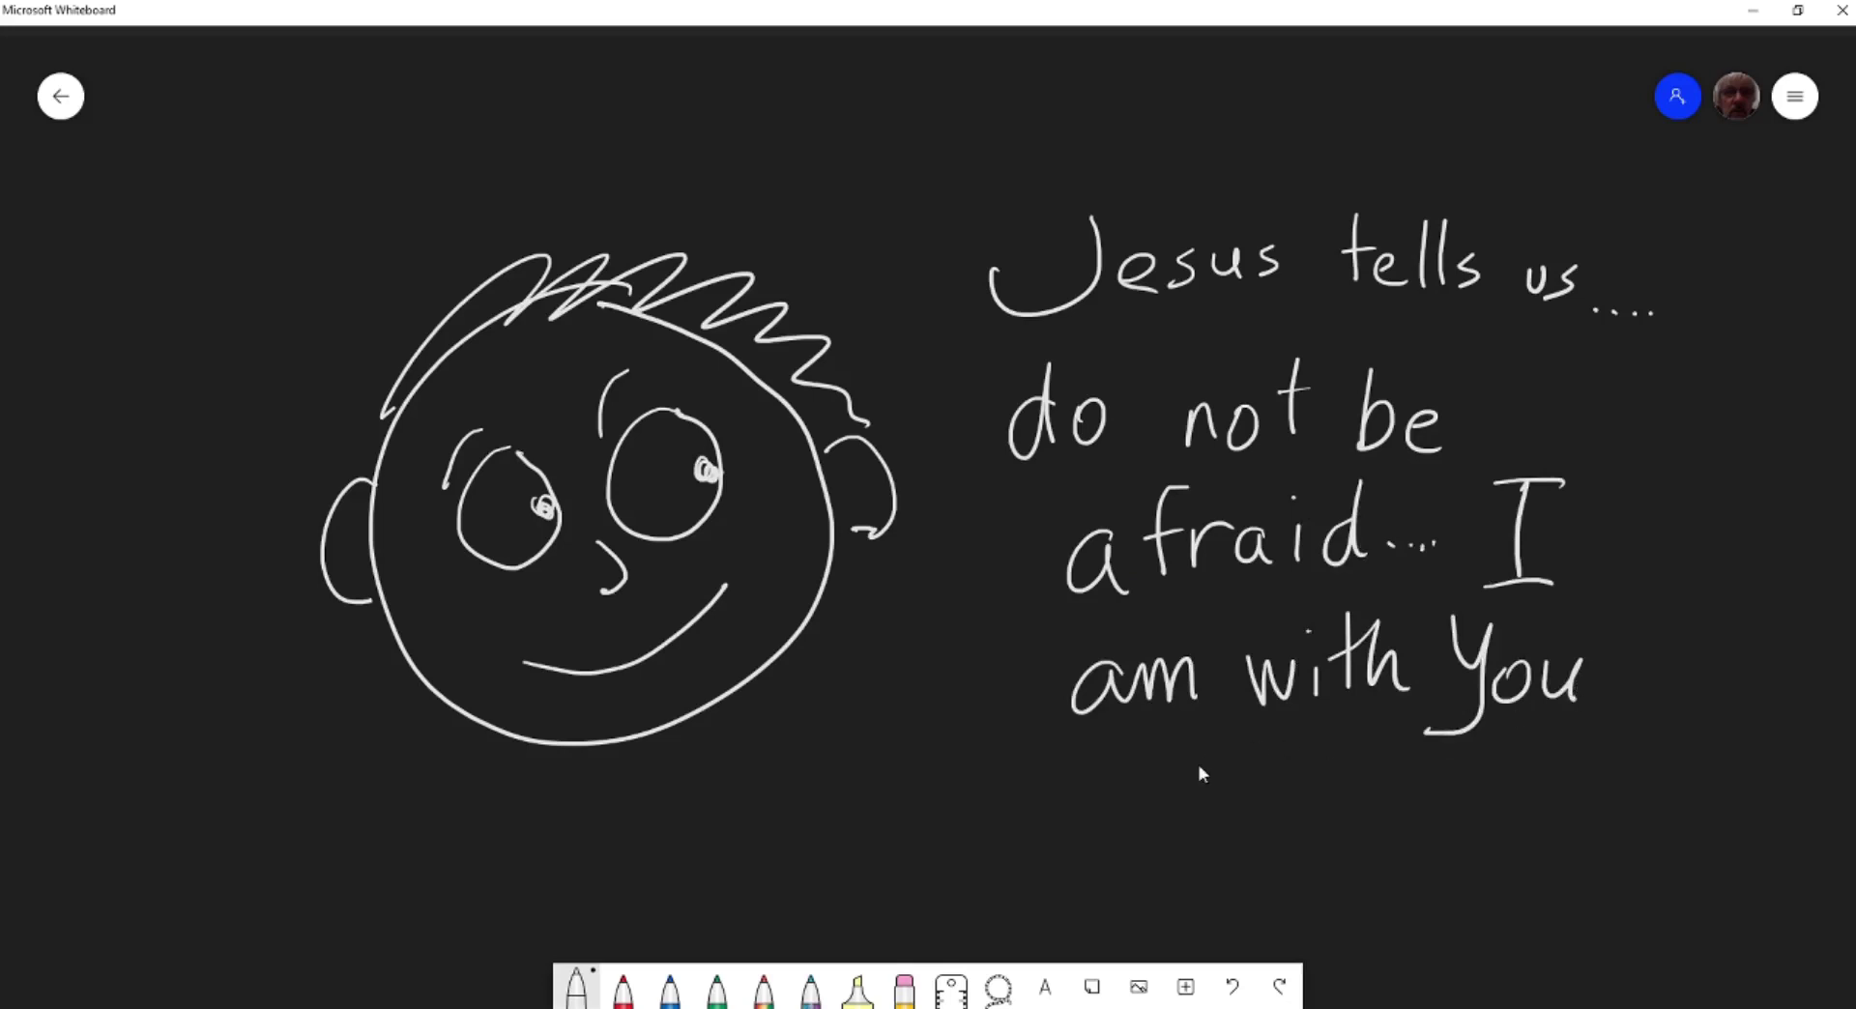
Step: Finish the handwritten message with "always !" on the last line
drag(1160, 810, 1405, 820)
drag(1533, 739, 1525, 800)
click(1514, 829)
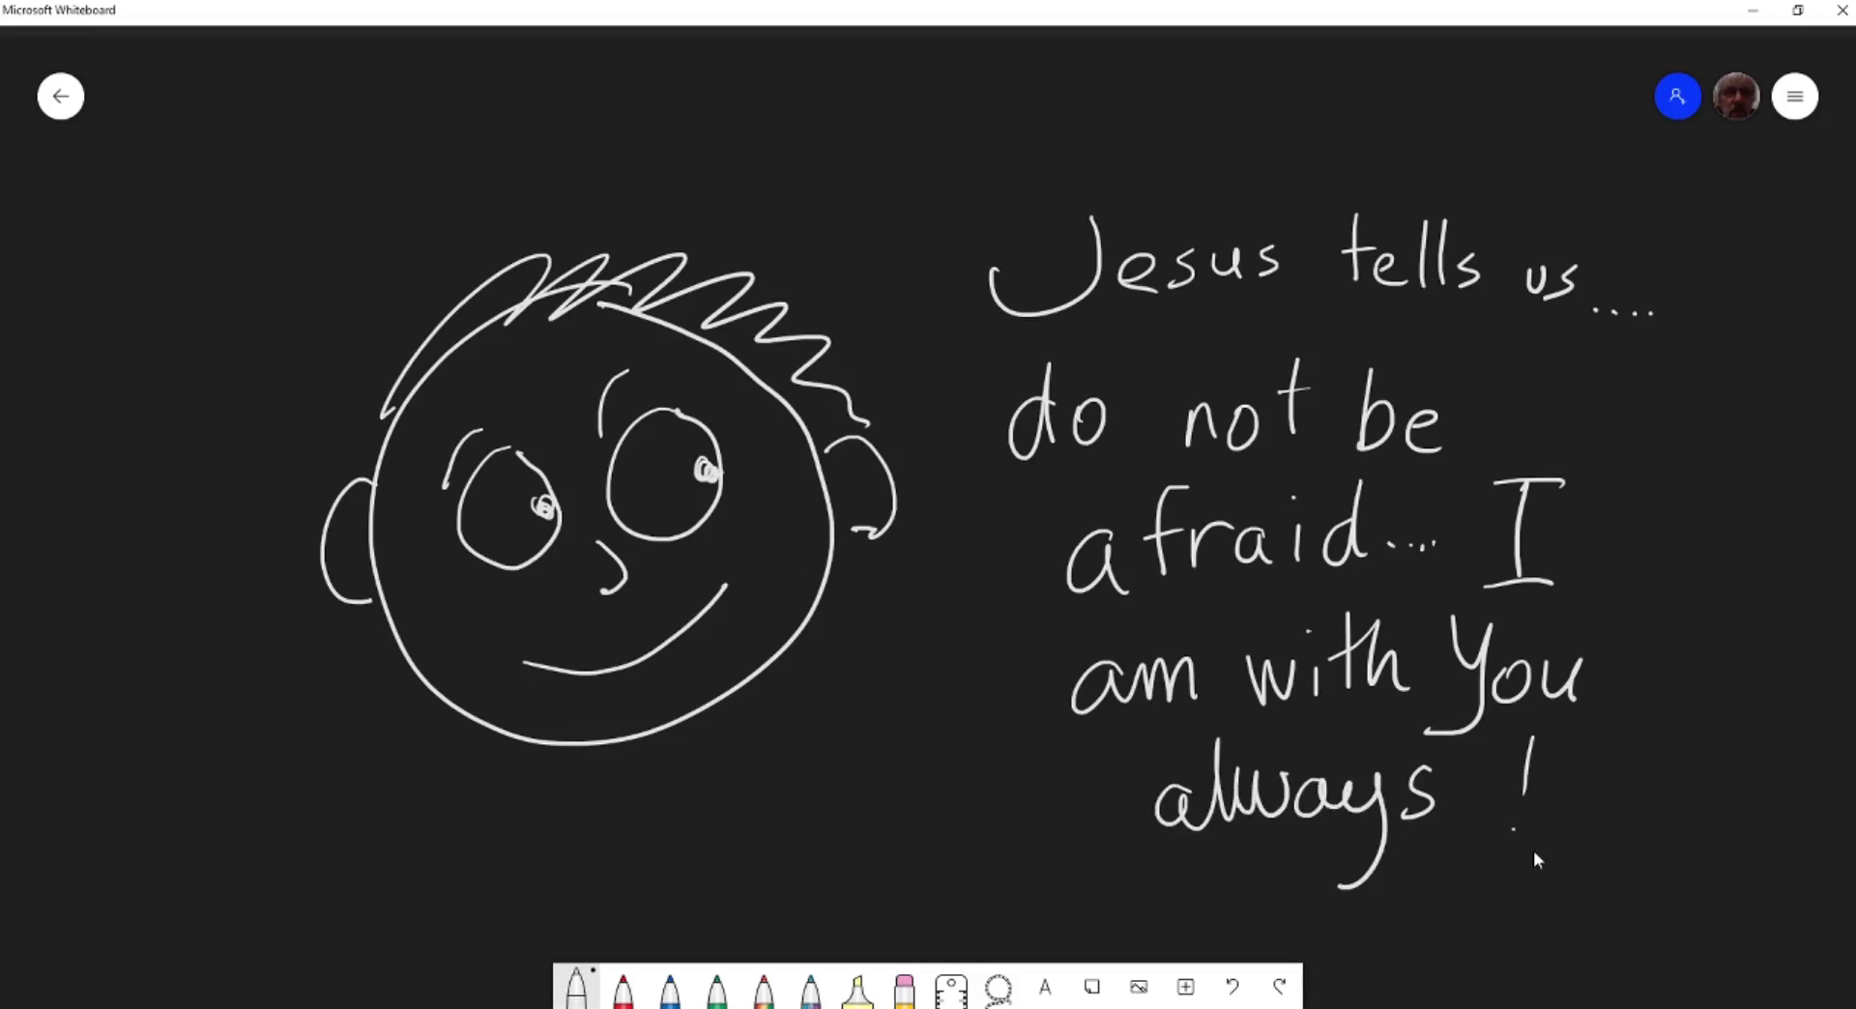